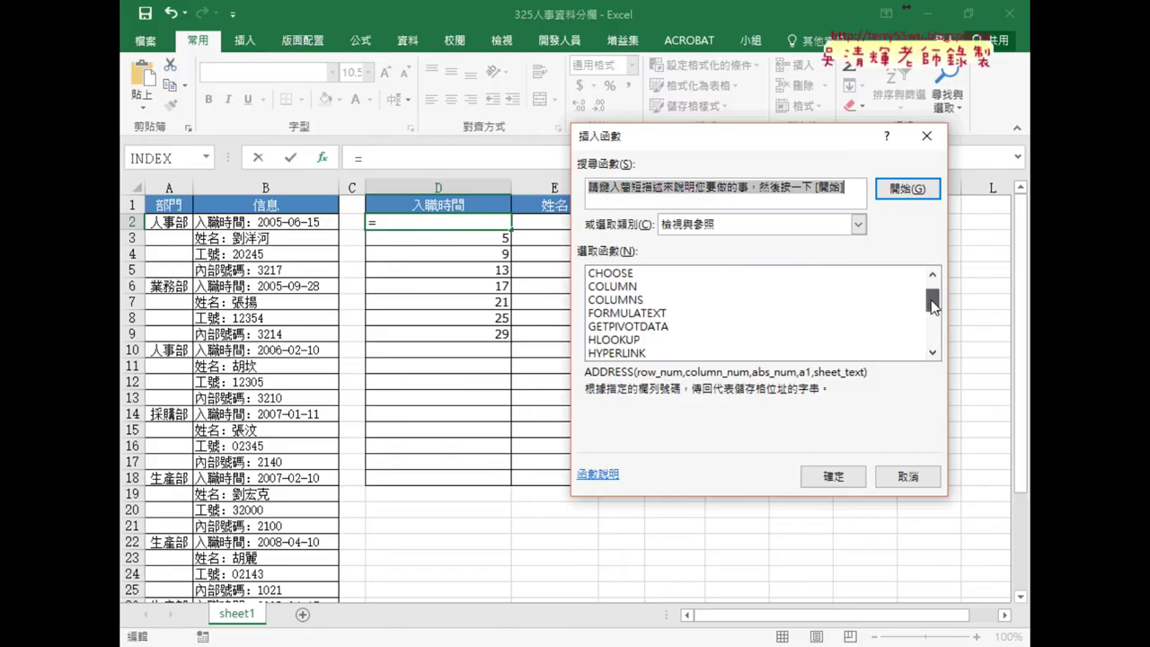
# Enter =INDEX($B$2:$B$33,COLUMN()-3+(ROW()-2)*4,1) in D2 to return the first hire date.
pyautogui.click(770, 362)
pyautogui.click(269, 222)
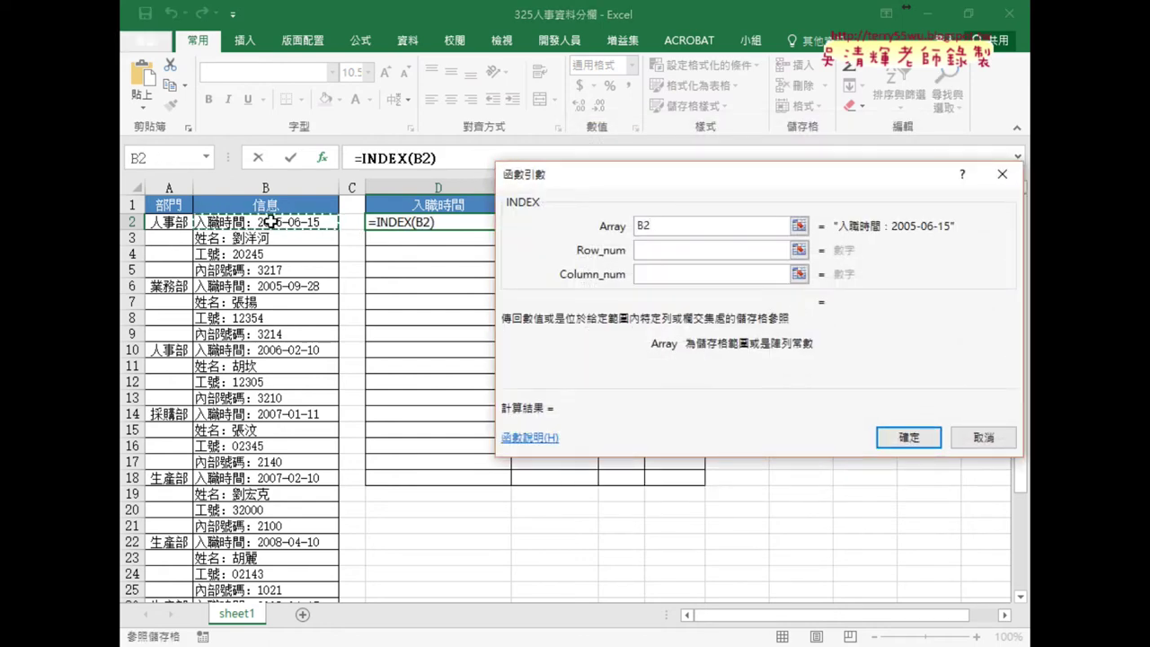
pyautogui.hotkey('ctrl', 'shift', 'Down')
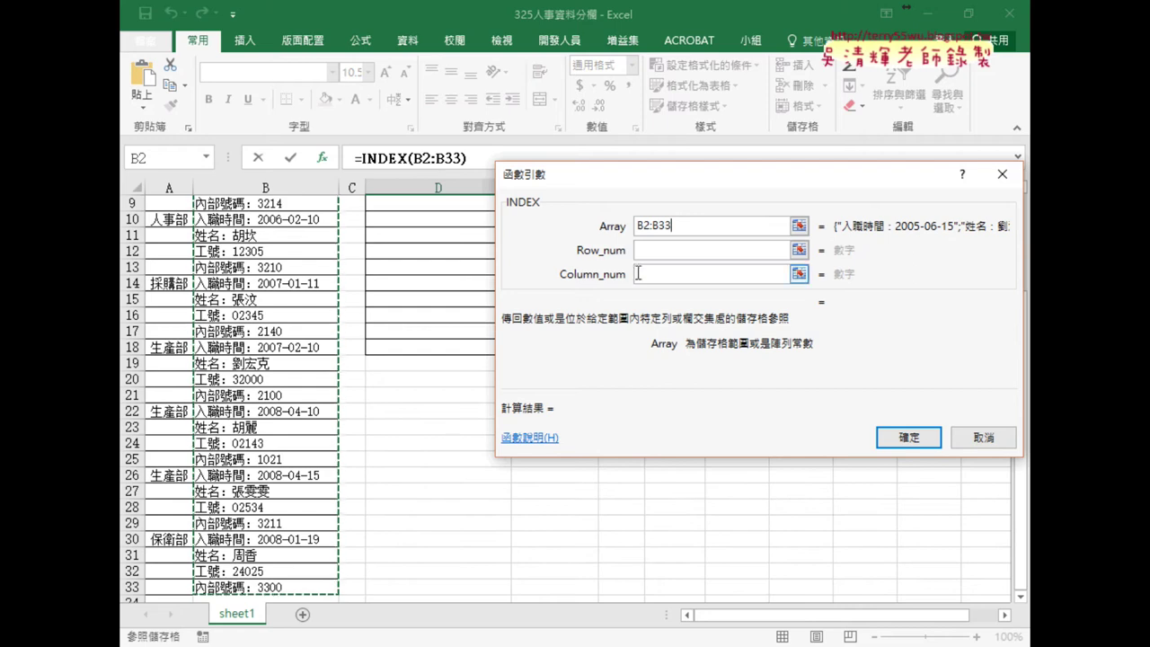
pyautogui.click(643, 250)
pyautogui.rightClick(650, 251)
pyautogui.click(696, 305)
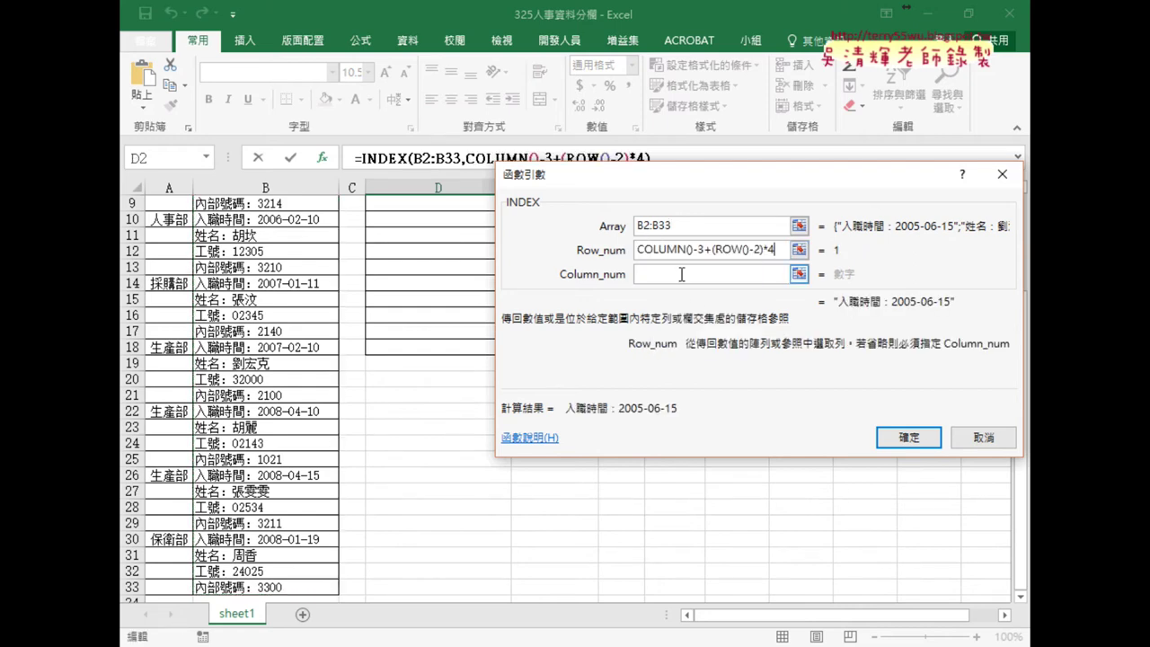
pyautogui.click(682, 274)
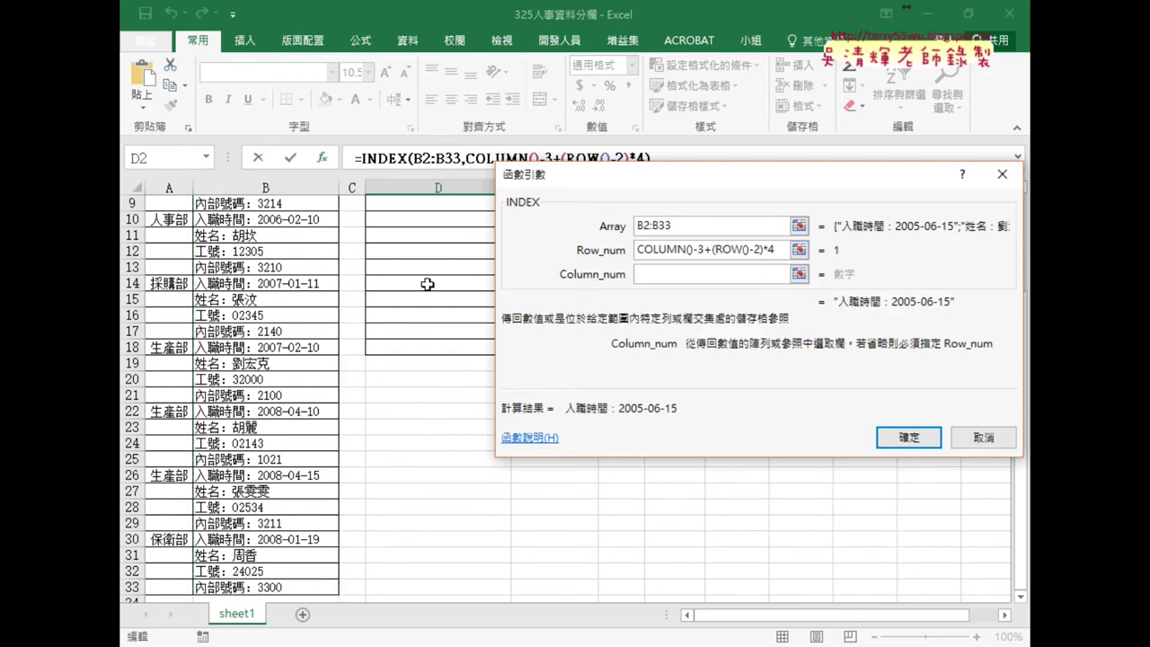
pyautogui.write('1')
pyautogui.click(682, 226)
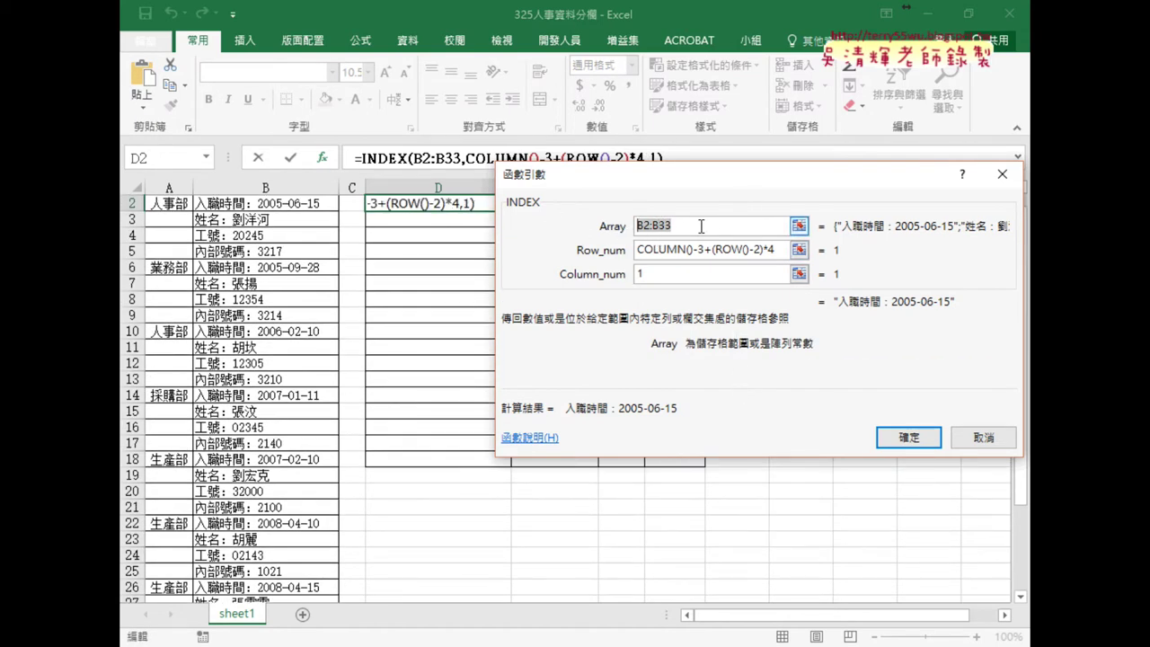
pyautogui.press('F4')
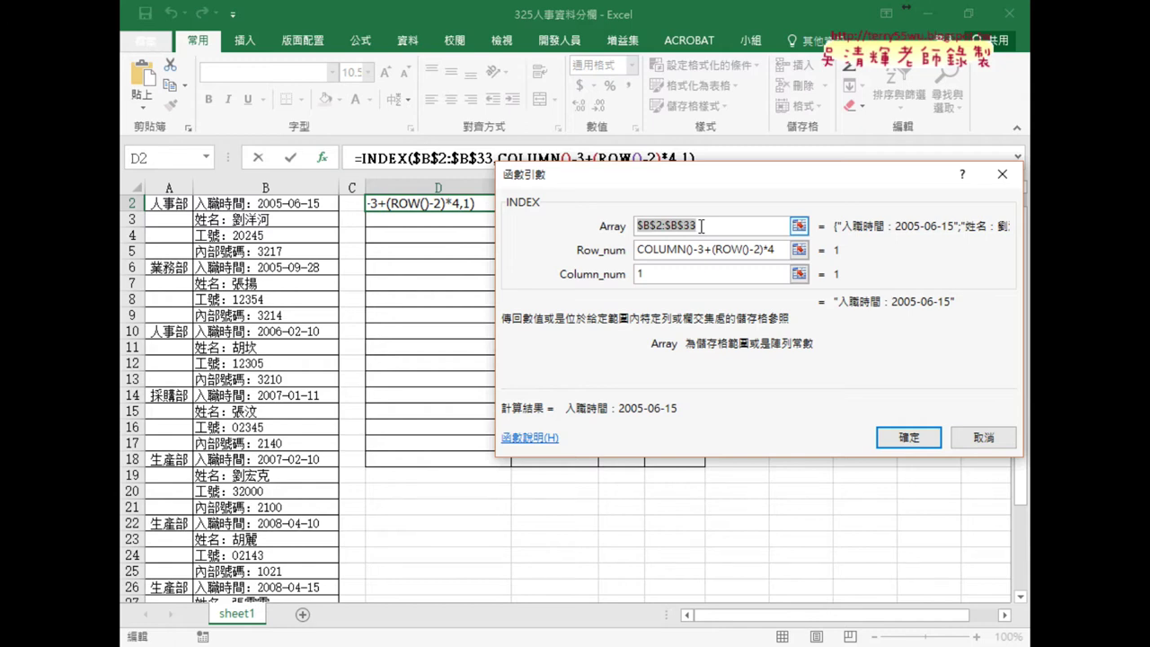
pyautogui.click(907, 438)
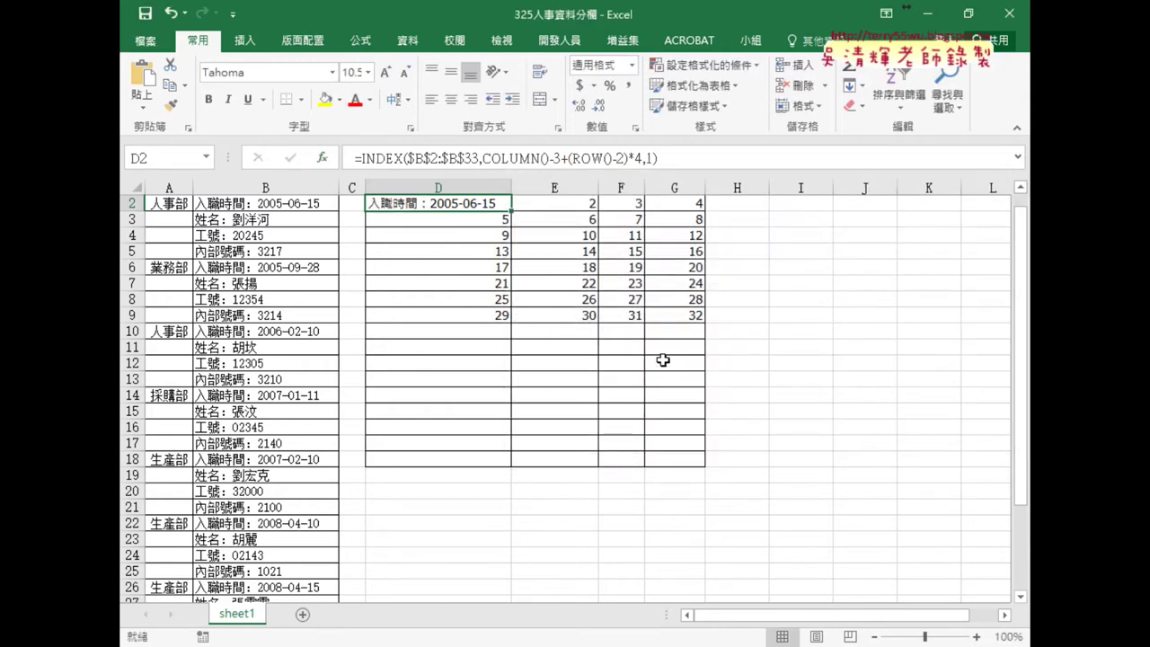
# Fill D2's INDEX formula over D2:G9 and auto-fit columns D through G.
pyautogui.moveTo(511, 211)
pyautogui.mouseDown()
pyautogui.moveTo(710, 218)
pyautogui.moveTo(702, 206)
pyautogui.mouseUp()
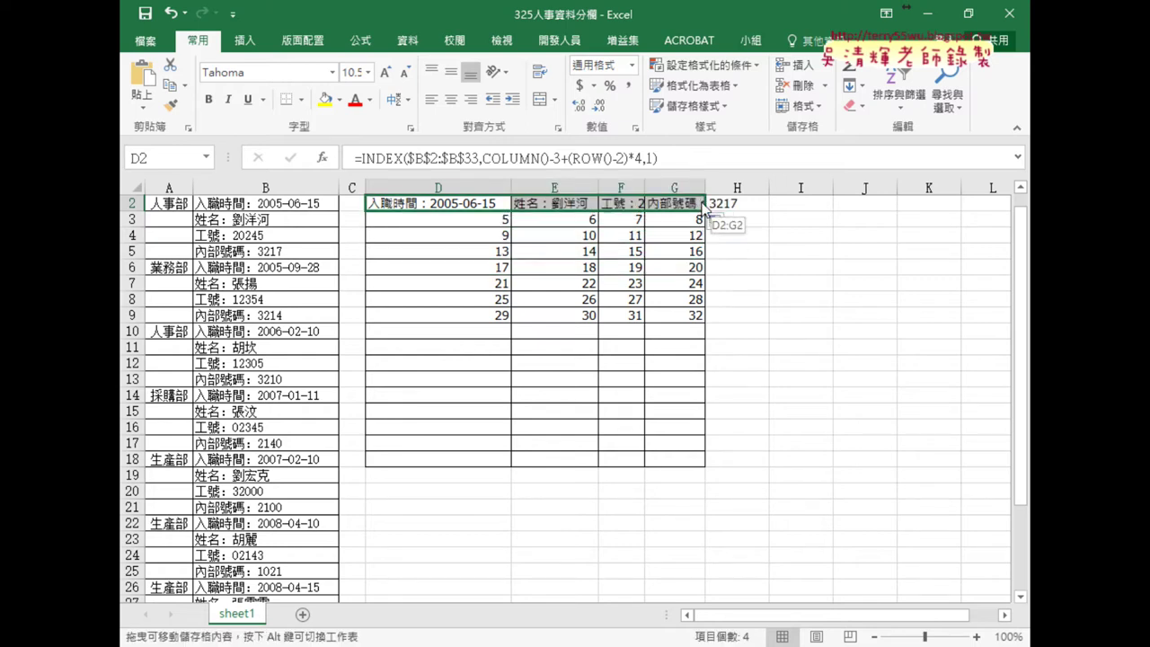
pyautogui.moveTo(701, 207); pyautogui.dragTo(704, 319)
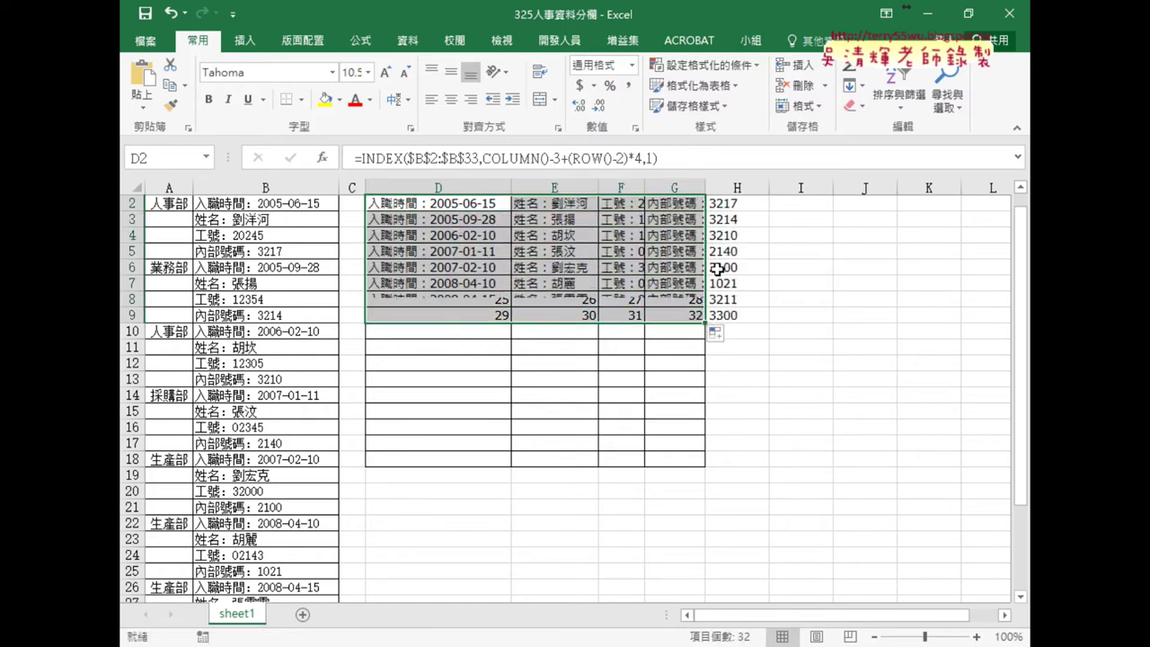
pyautogui.moveTo(431, 188); pyautogui.dragTo(690, 189)
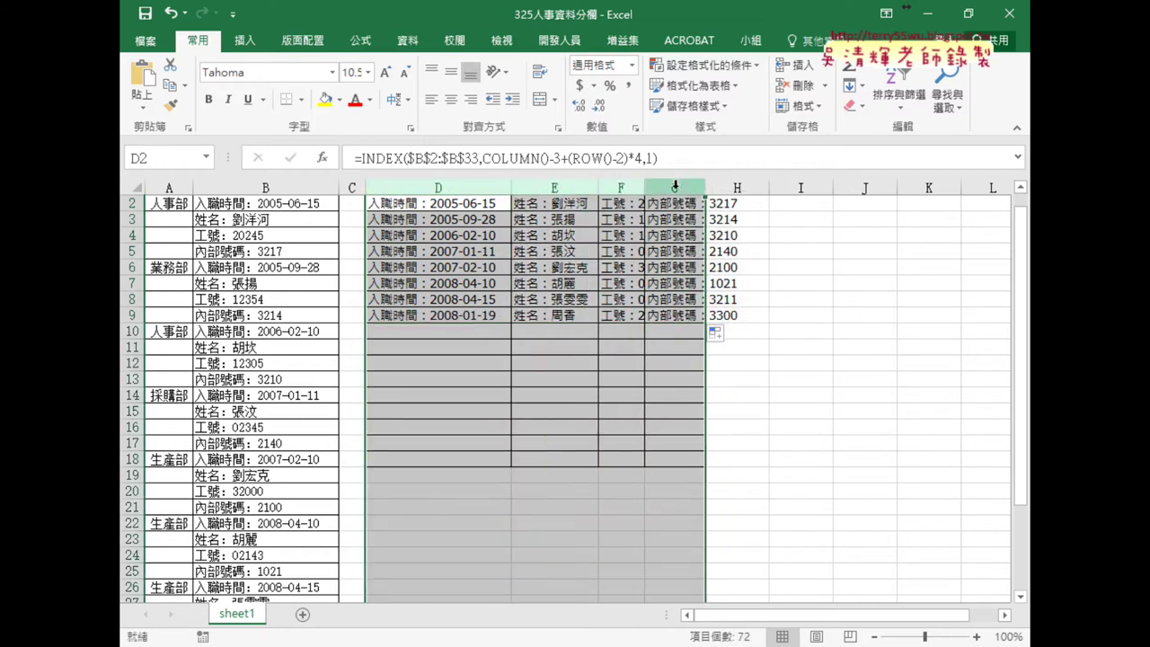
pyautogui.doubleClick(510, 188)
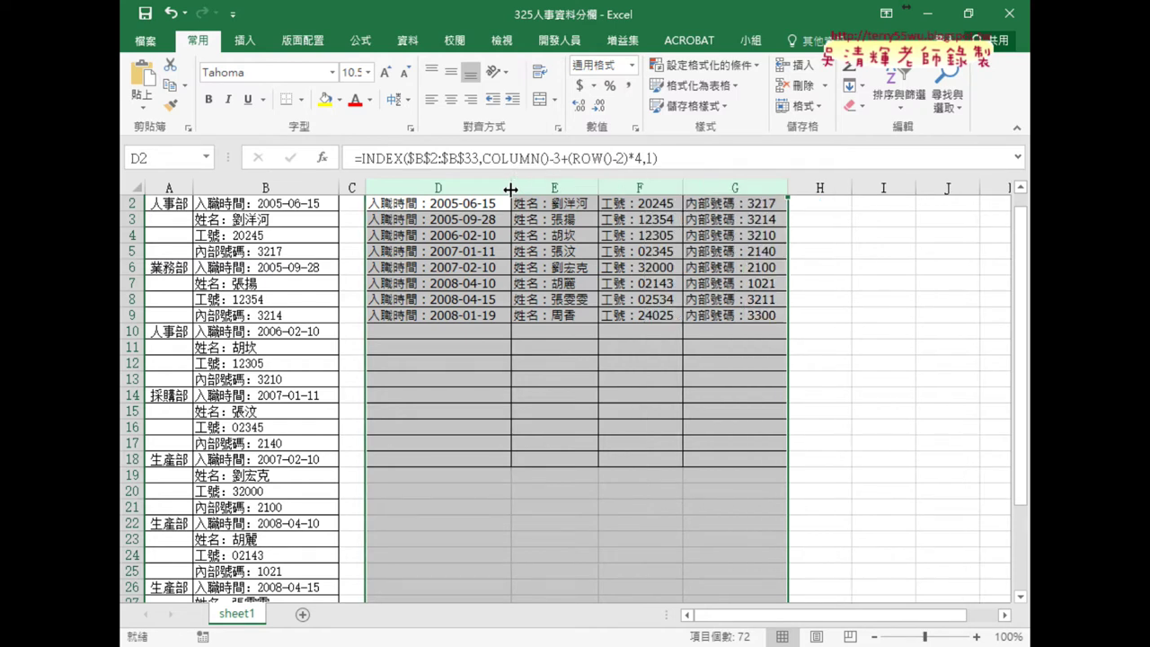
pyautogui.click(802, 106)
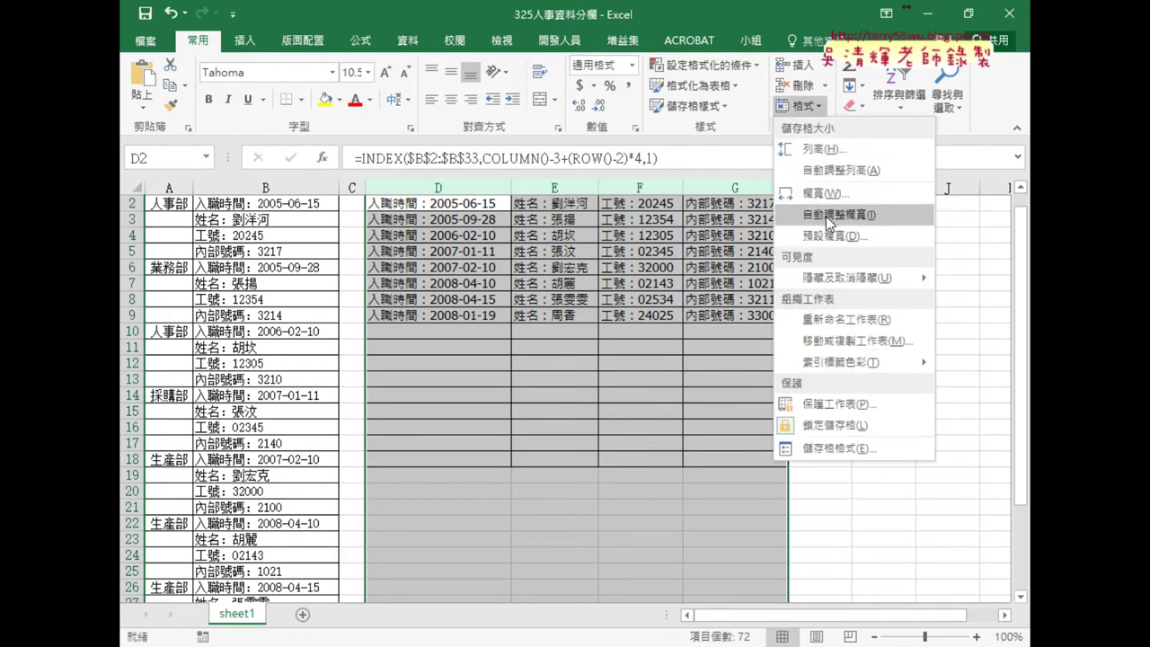
pyautogui.scroll(1, 646, 270)
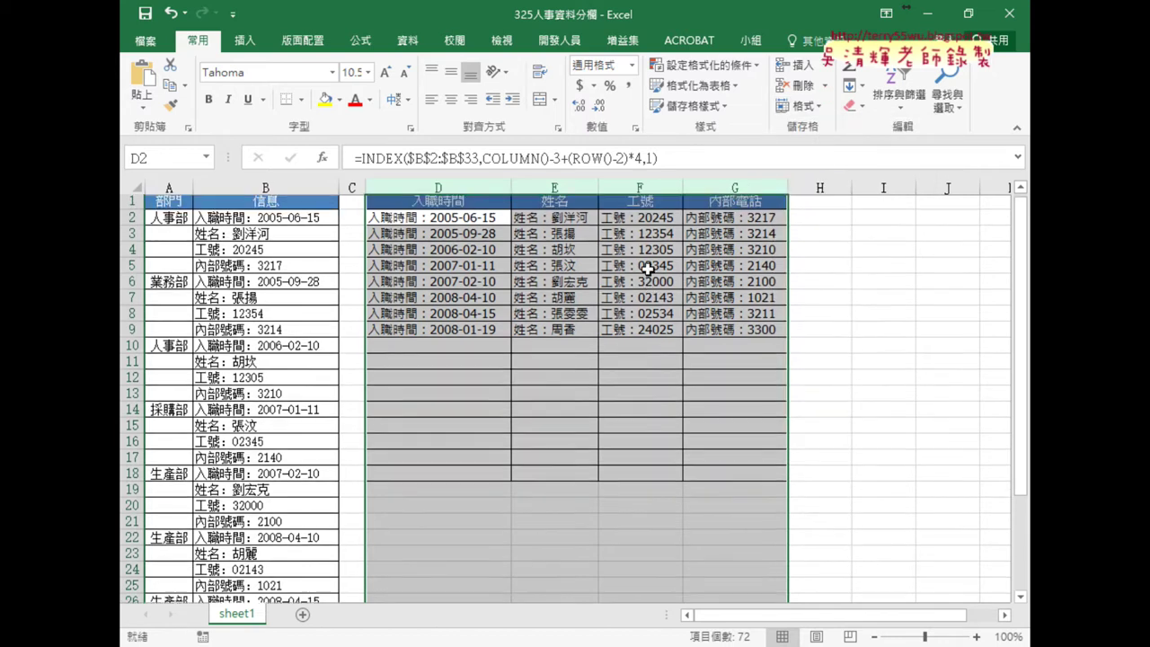
pyautogui.moveTo(461, 223); pyautogui.dragTo(721, 333)
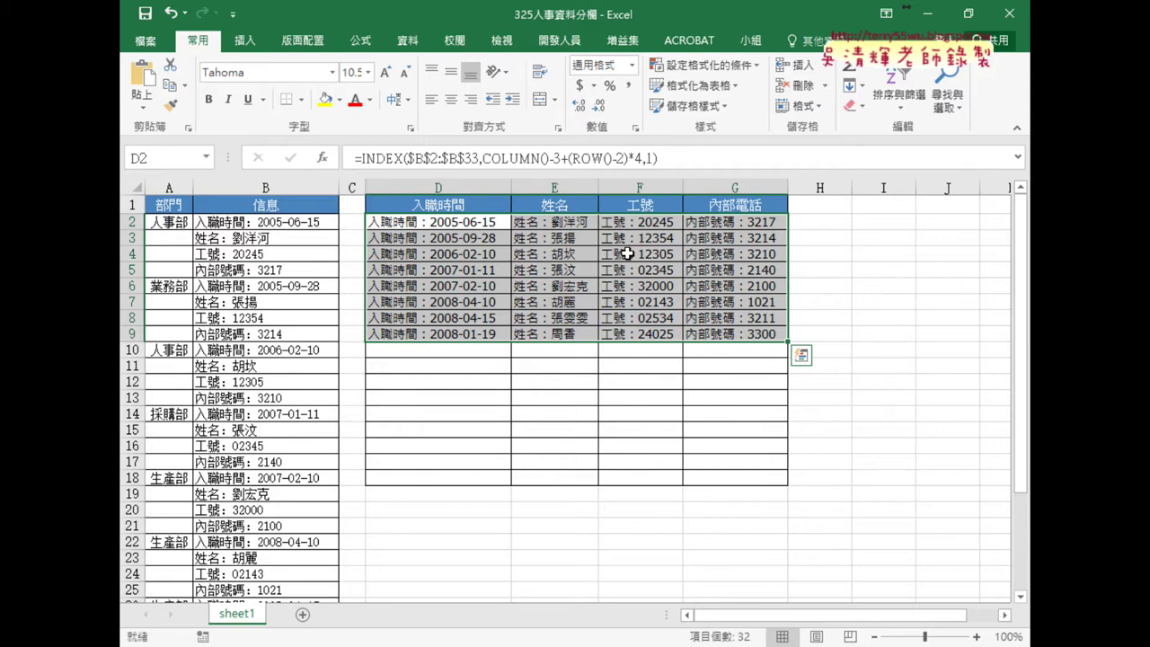
pyautogui.click(463, 226)
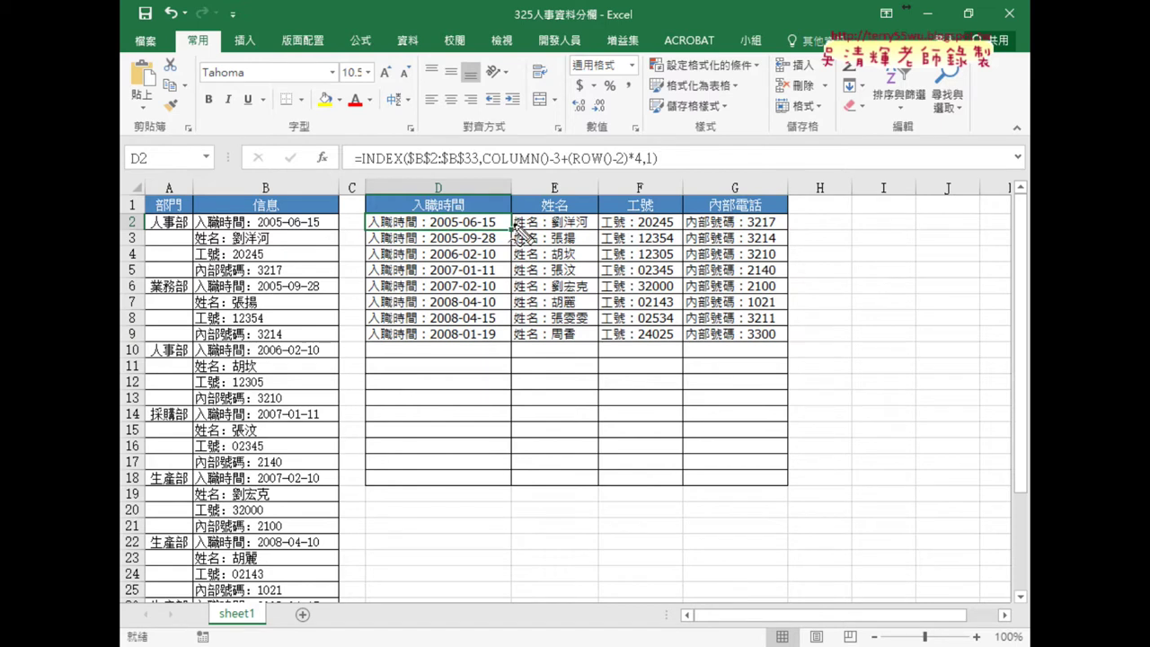
pyautogui.moveTo(426, 214)
pyautogui.mouseDown()
pyautogui.moveTo(426, 230)
pyautogui.moveTo(415, 213)
pyautogui.moveTo(386, 300)
pyautogui.mouseUp()
pyautogui.moveTo(388, 236); pyautogui.dragTo(417, 307)
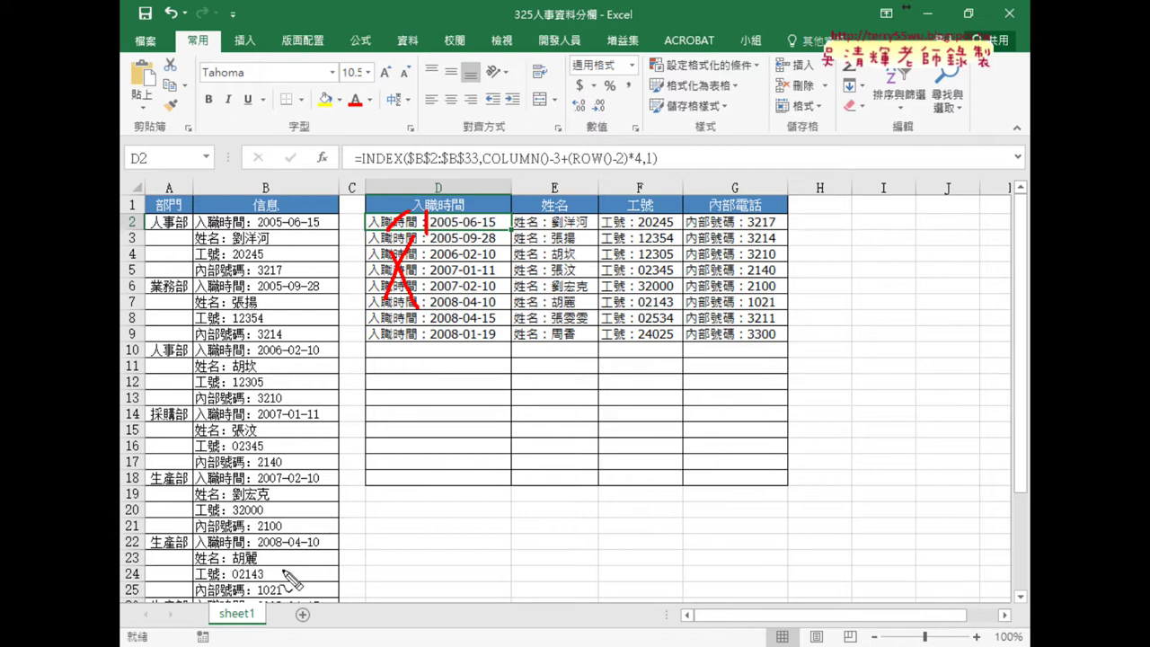
pyautogui.press('Escape')
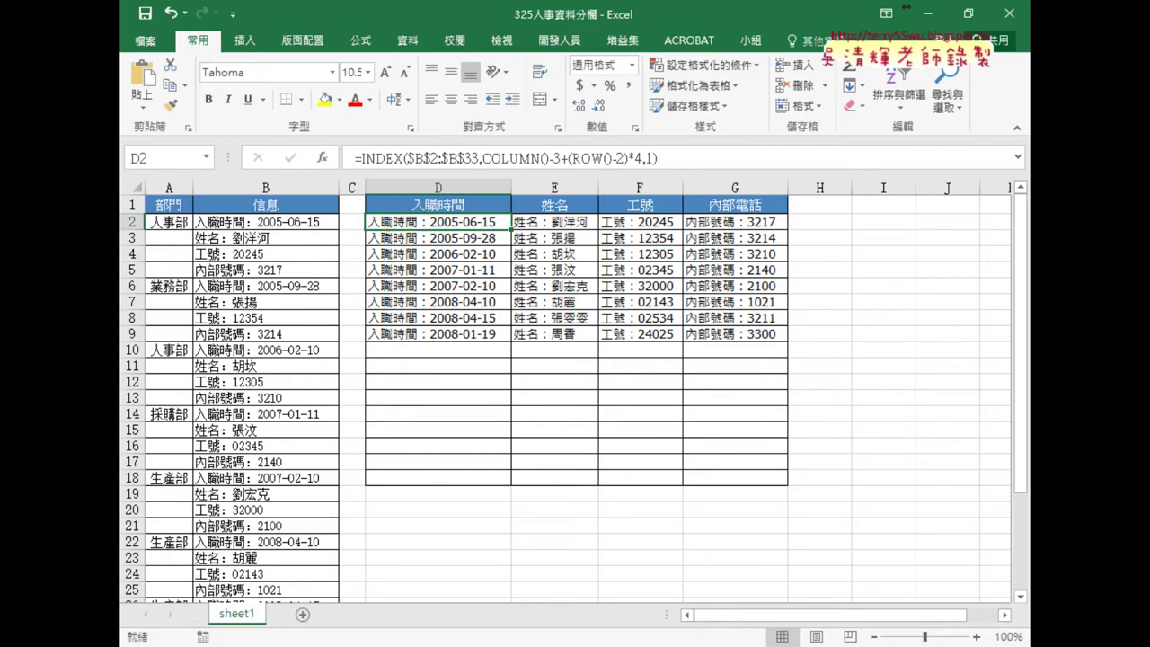
pyautogui.press('super')
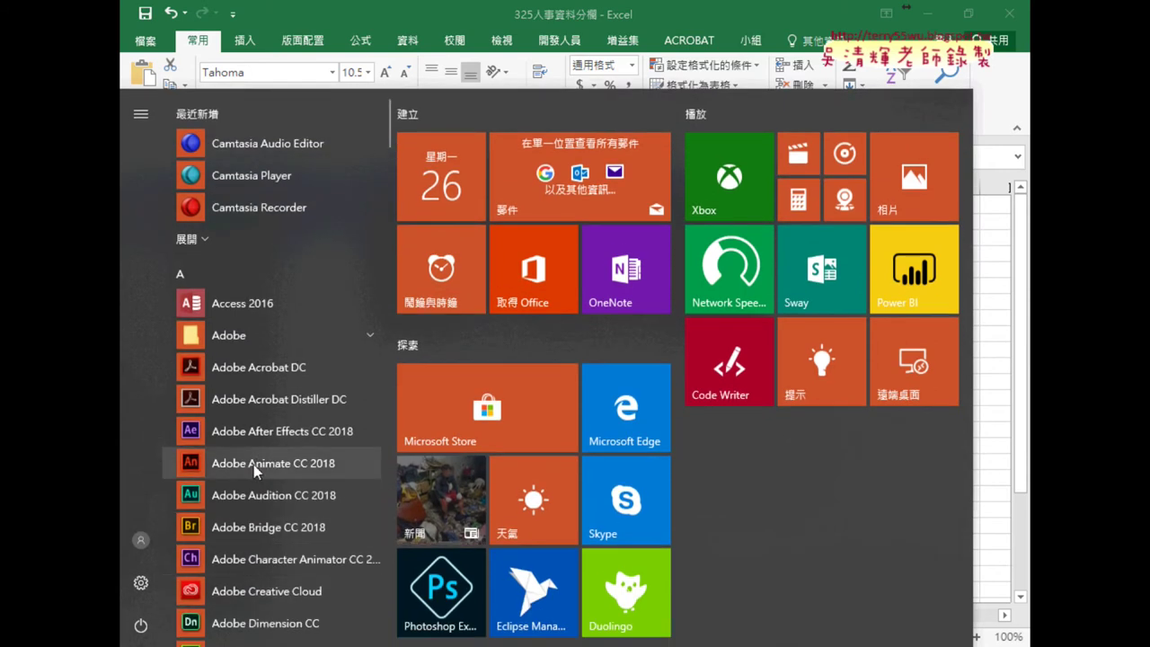
# Scroll the Start menu app list down to W and launch Word 2016.
pyautogui.scroll(-3, 278, 466)
pyautogui.scroll(-3, 278, 465)
pyautogui.scroll(-3, 279, 465)
pyautogui.scroll(-2, 278, 465)
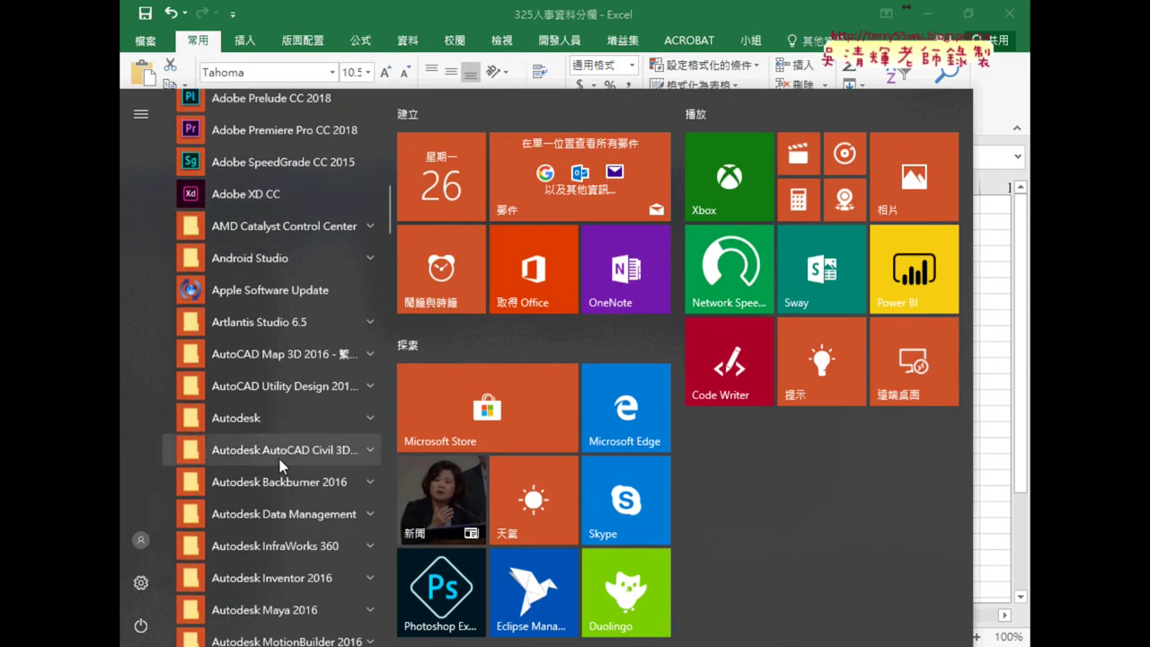
pyautogui.scroll(-3, 280, 462)
pyautogui.scroll(-3, 280, 461)
pyautogui.scroll(-1, 281, 462)
pyautogui.scroll(-3, 280, 462)
pyautogui.scroll(-2, 279, 455)
pyautogui.scroll(-5, 279, 454)
pyautogui.scroll(-5, 279, 454)
pyautogui.scroll(-1, 278, 454)
pyautogui.scroll(-5, 279, 454)
pyautogui.scroll(-2, 281, 454)
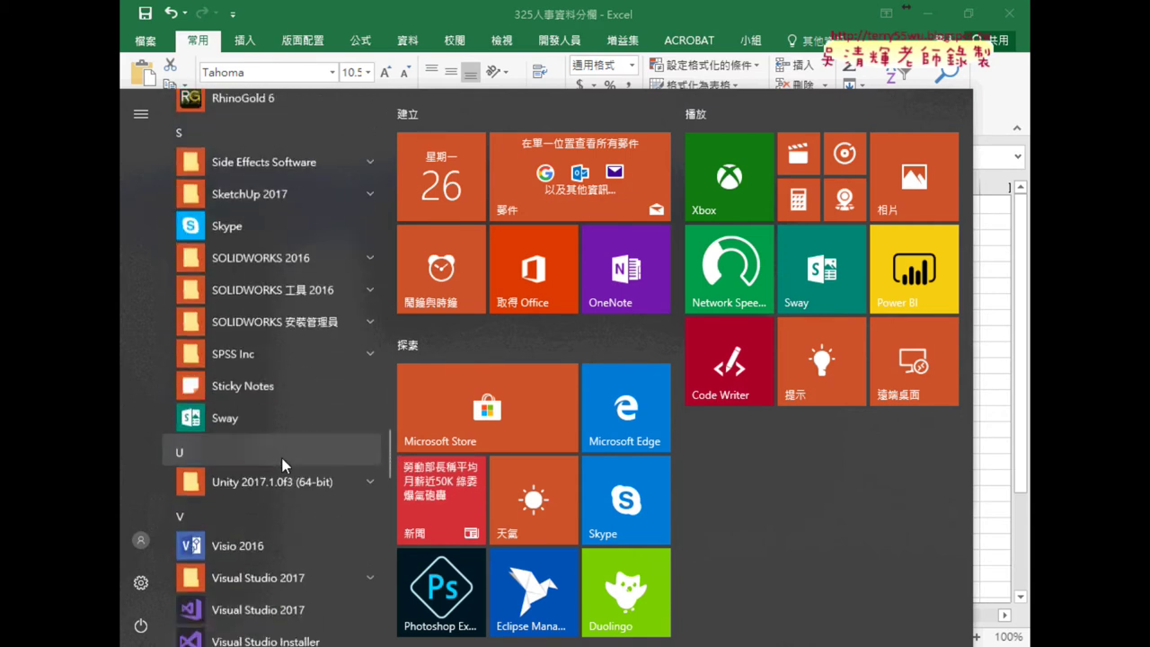
pyautogui.scroll(-4, 281, 458)
pyautogui.scroll(1, 282, 462)
pyautogui.scroll(-5, 282, 463)
pyautogui.scroll(3, 281, 453)
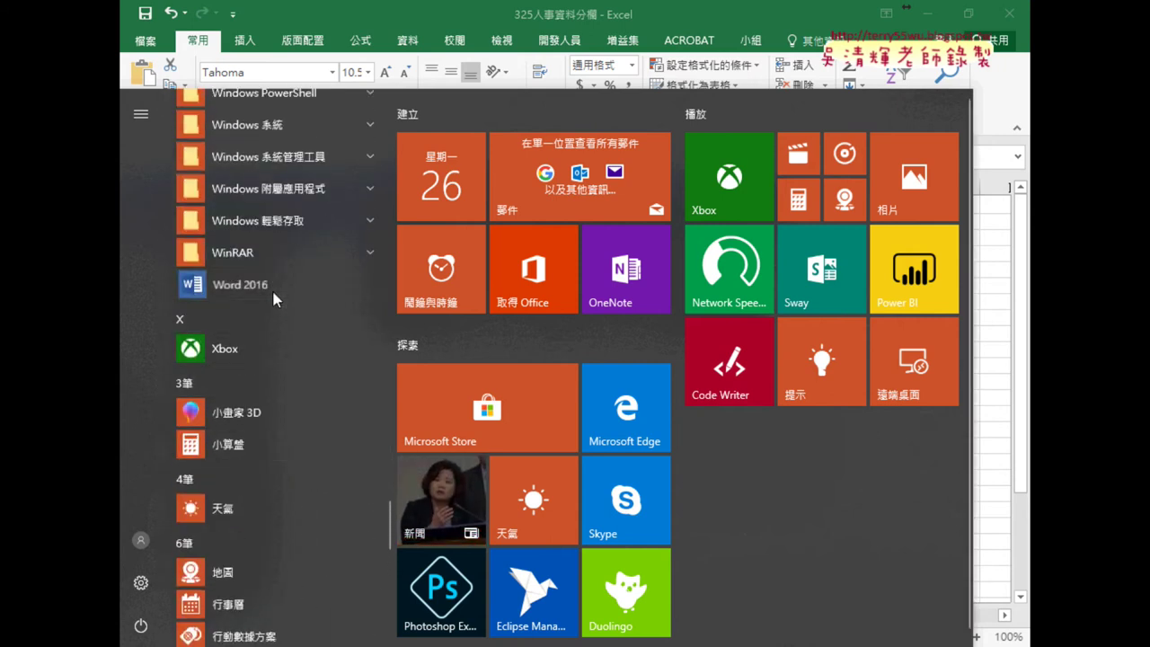
pyautogui.click(271, 288)
pyautogui.click(406, 222)
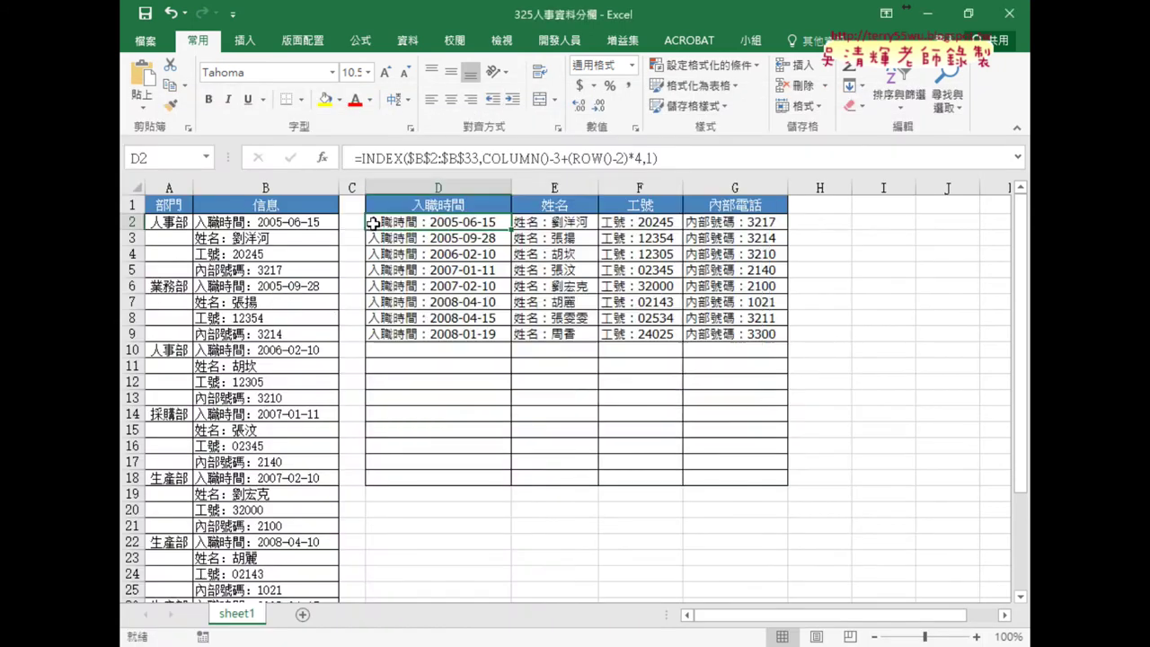
# Copy the D2:G9 employee table and paste it into a new blank Word document.
pyautogui.moveTo(406, 222); pyautogui.dragTo(742, 321)
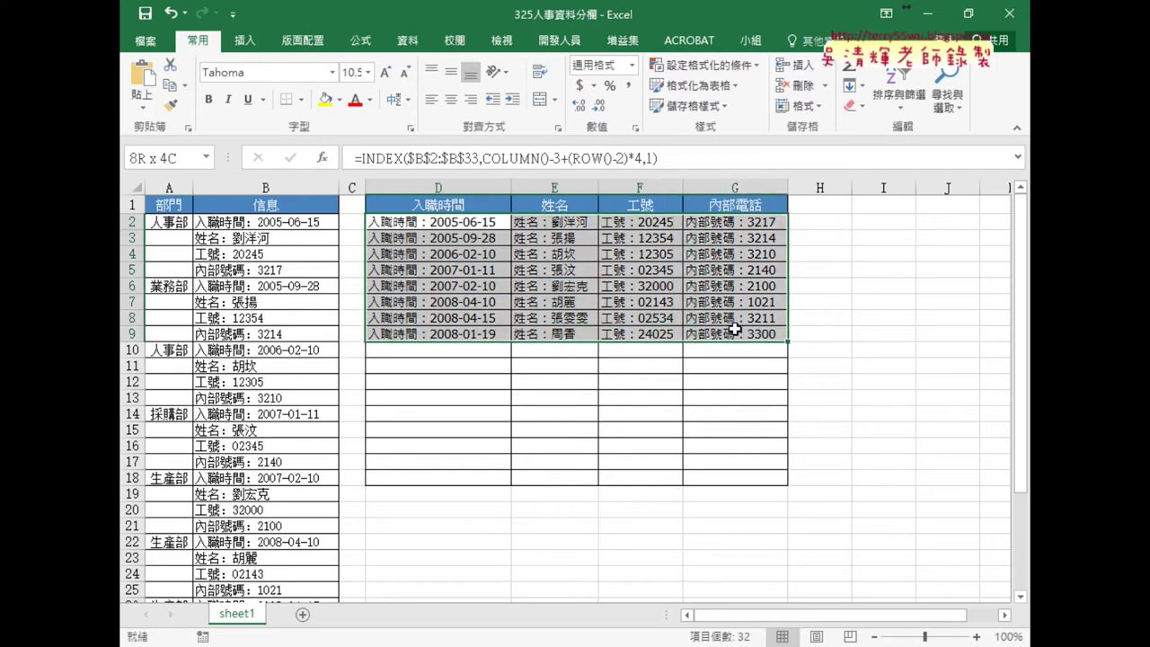
pyautogui.hotkey('ctrl', 'c')
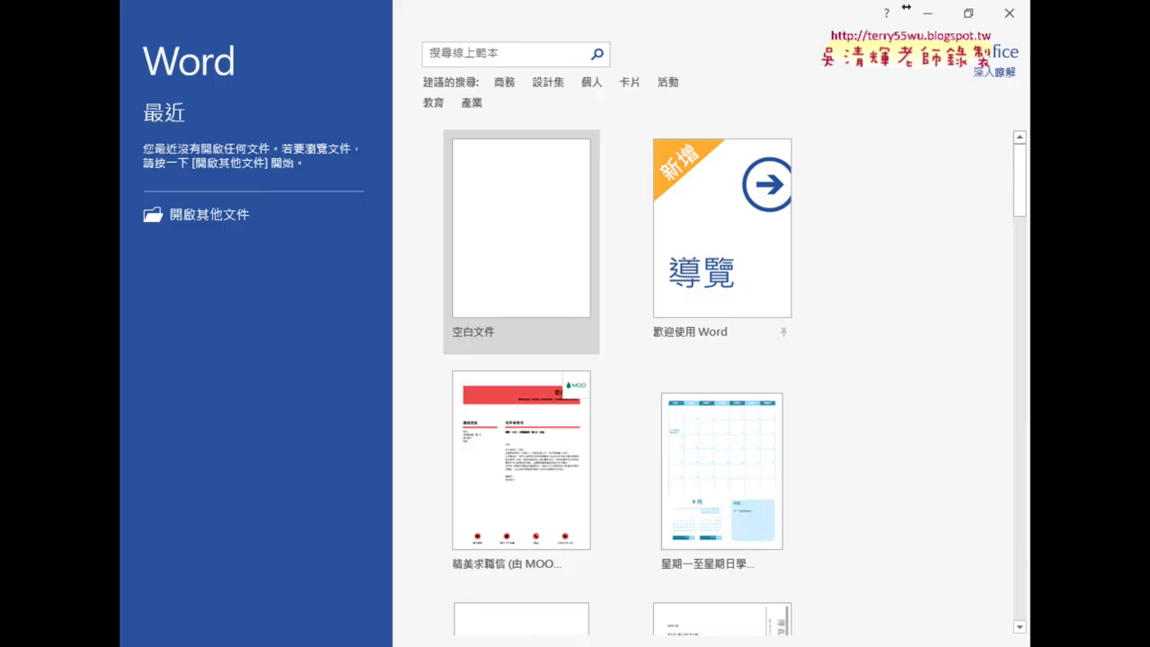
pyautogui.click(551, 291)
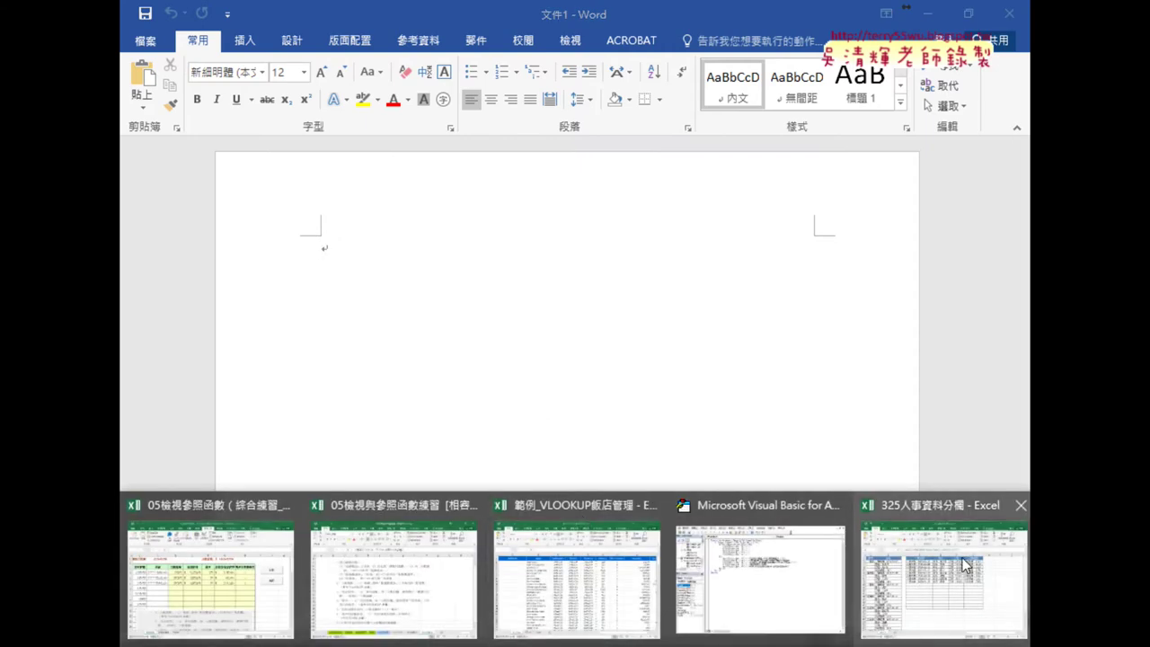
pyautogui.click(970, 566)
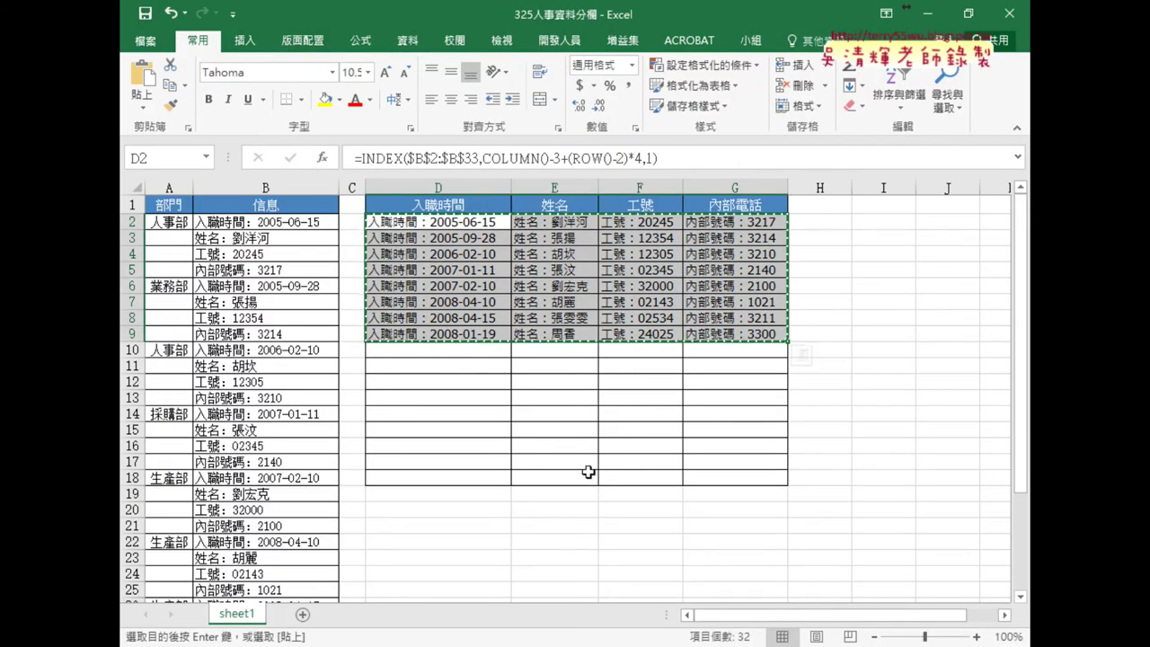
pyautogui.click(690, 642)
pyautogui.hotkey('ctrl', 'v')
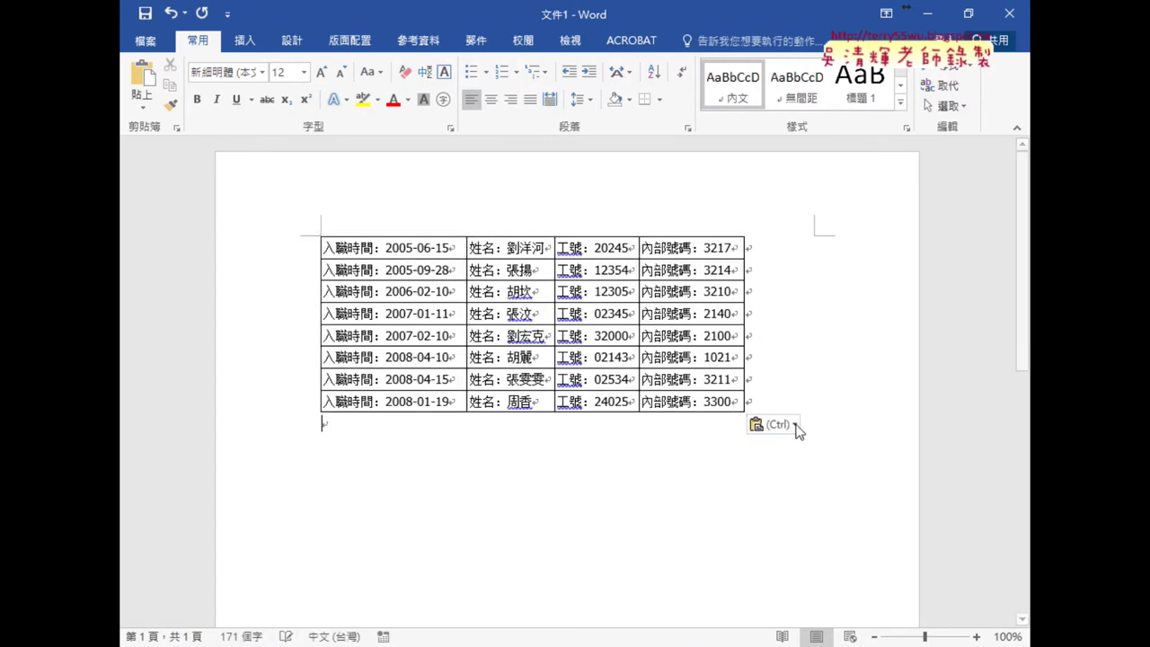
# Switch the pasted table to Keep Text Only, leaving eight plain-text lines.
pyautogui.click(773, 424)
pyautogui.click(894, 468)
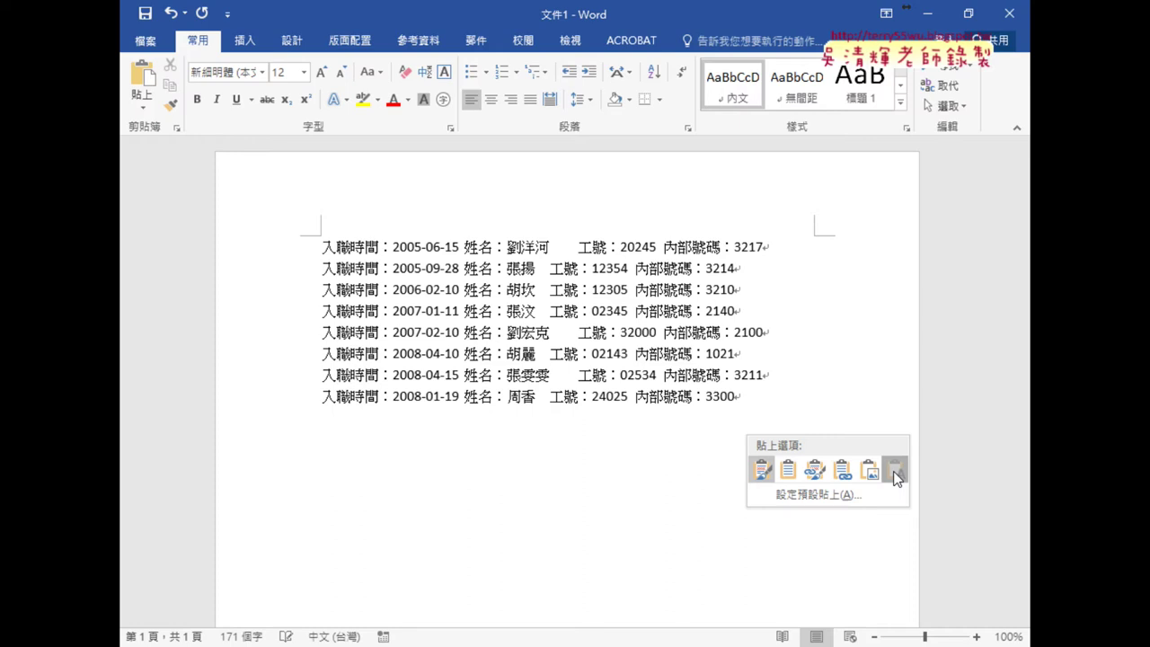
pyautogui.click(895, 469)
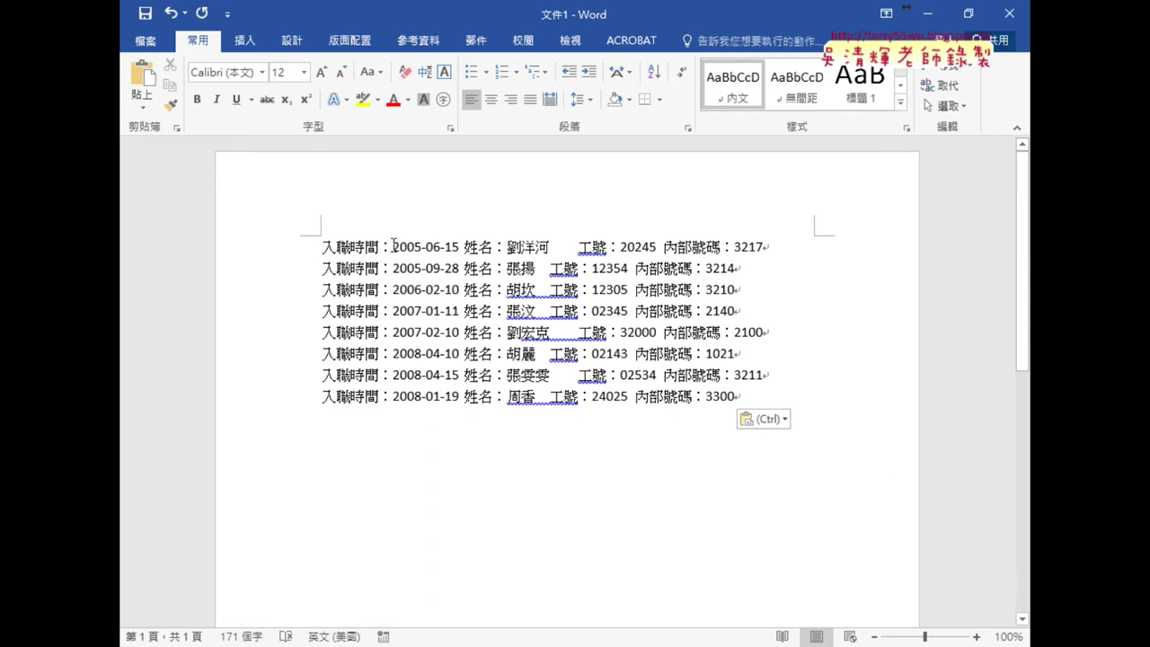
# Column-select just the block of eight hire dates at the start of the lines.
pyautogui.moveTo(392, 244); pyautogui.dragTo(462, 396)
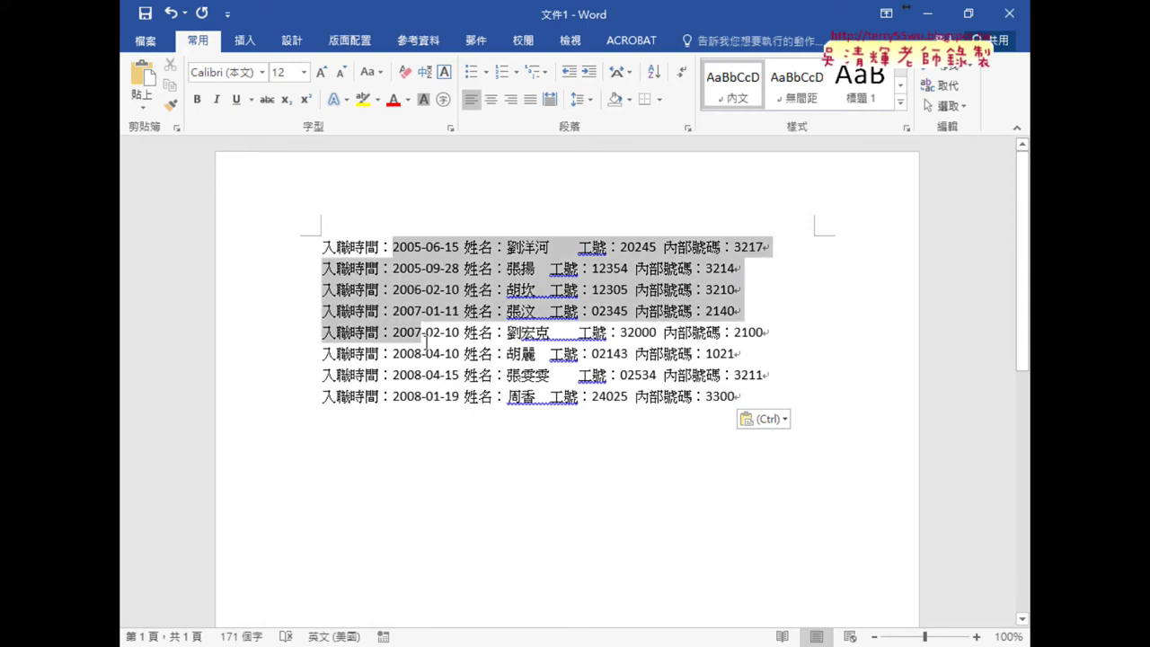
pyautogui.click(404, 331)
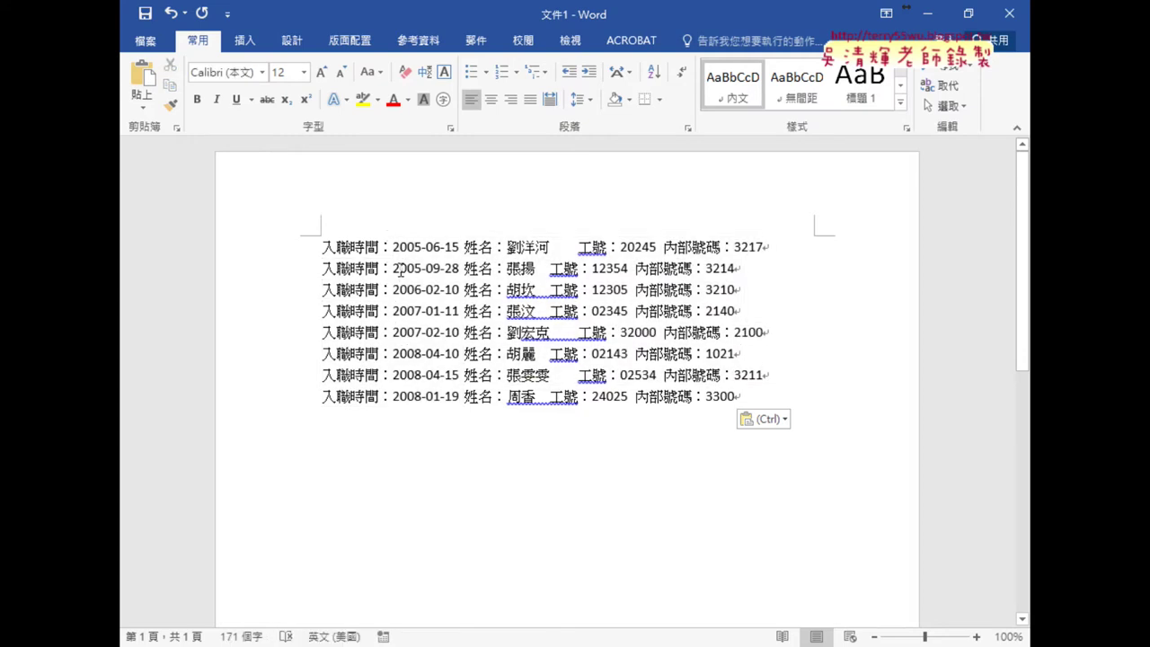
pyautogui.moveTo(392, 237)
pyautogui.mouseDown()
pyautogui.moveTo(405, 406)
pyautogui.moveTo(467, 409)
pyautogui.mouseUp()
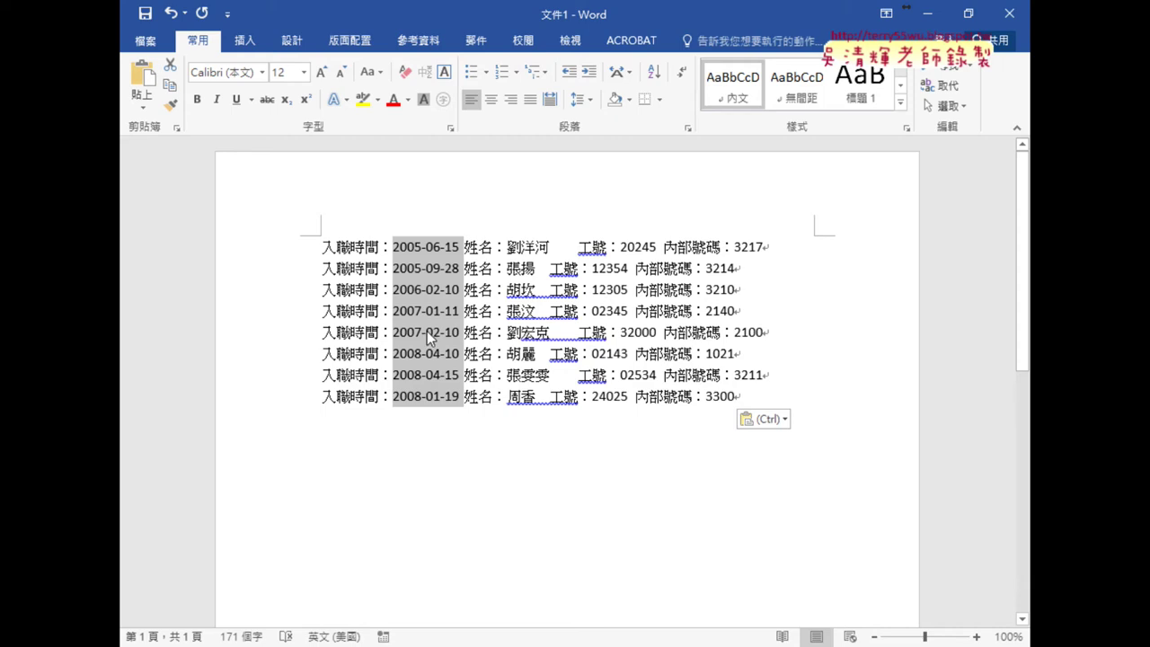
# Paste the Word hire dates into D2:D9, then undo to restore the INDEX formulas.
pyautogui.click(926, 13)
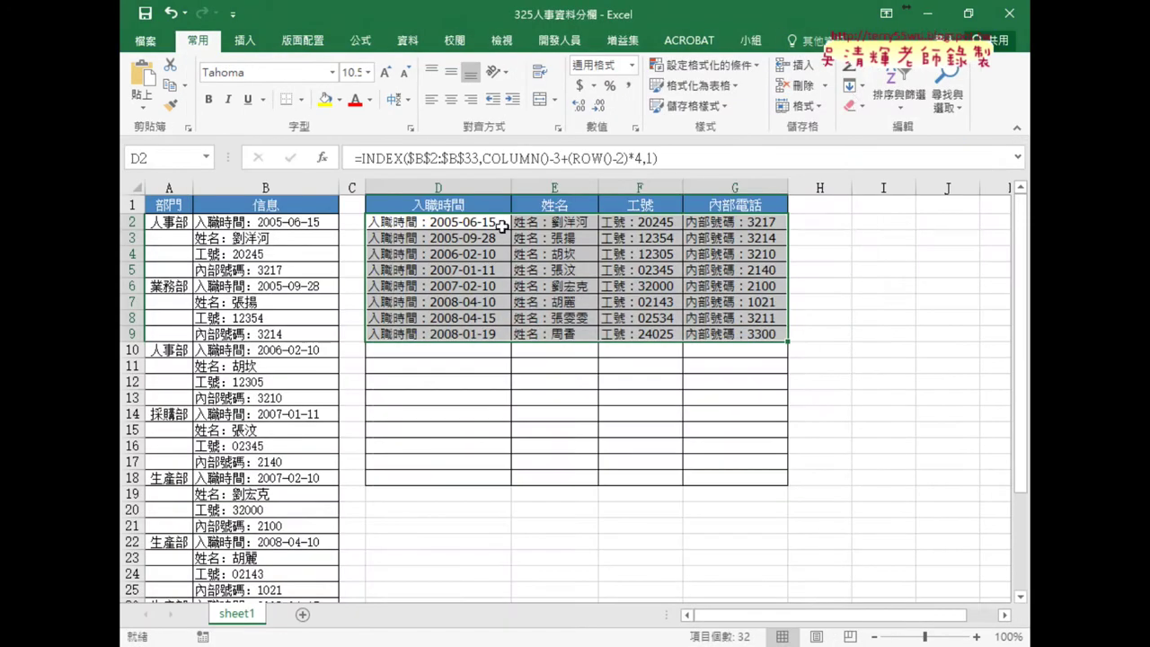
pyautogui.moveTo(434, 222); pyautogui.dragTo(437, 228)
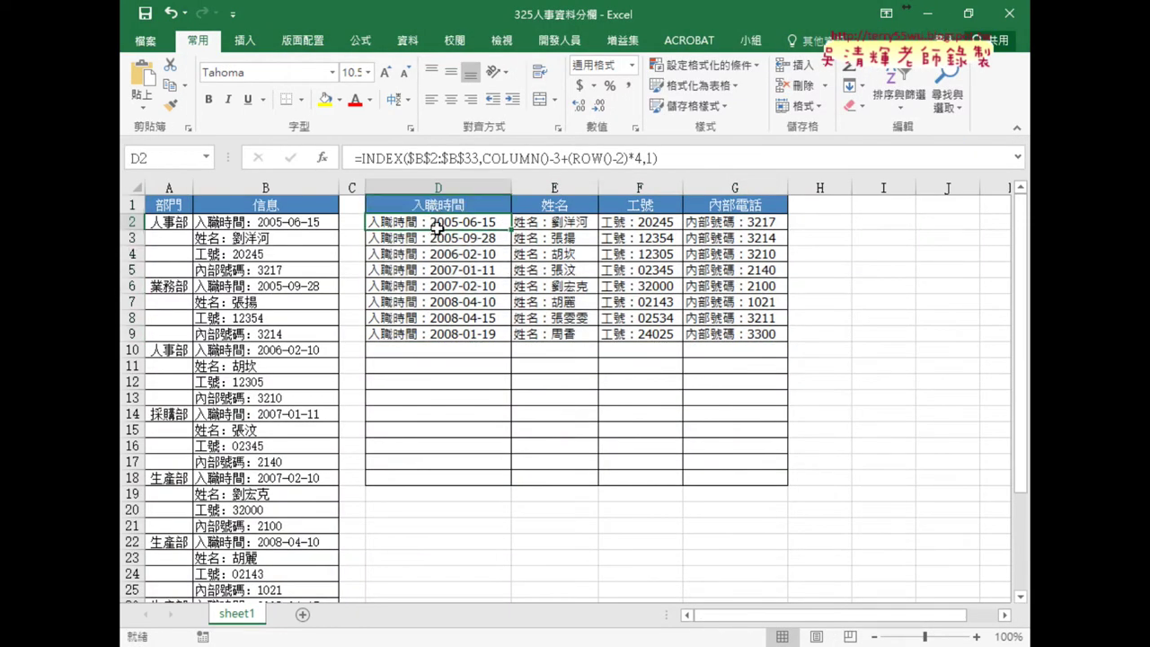
pyautogui.hotkey('ctrl', 'v')
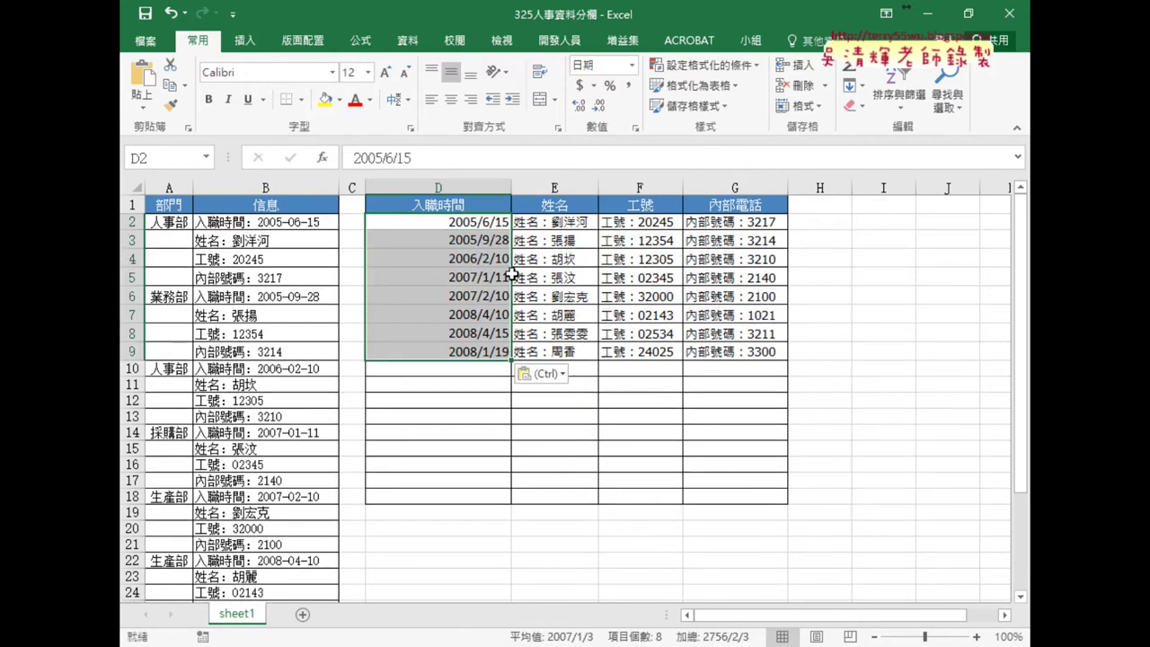
pyautogui.doubleClick(511, 187)
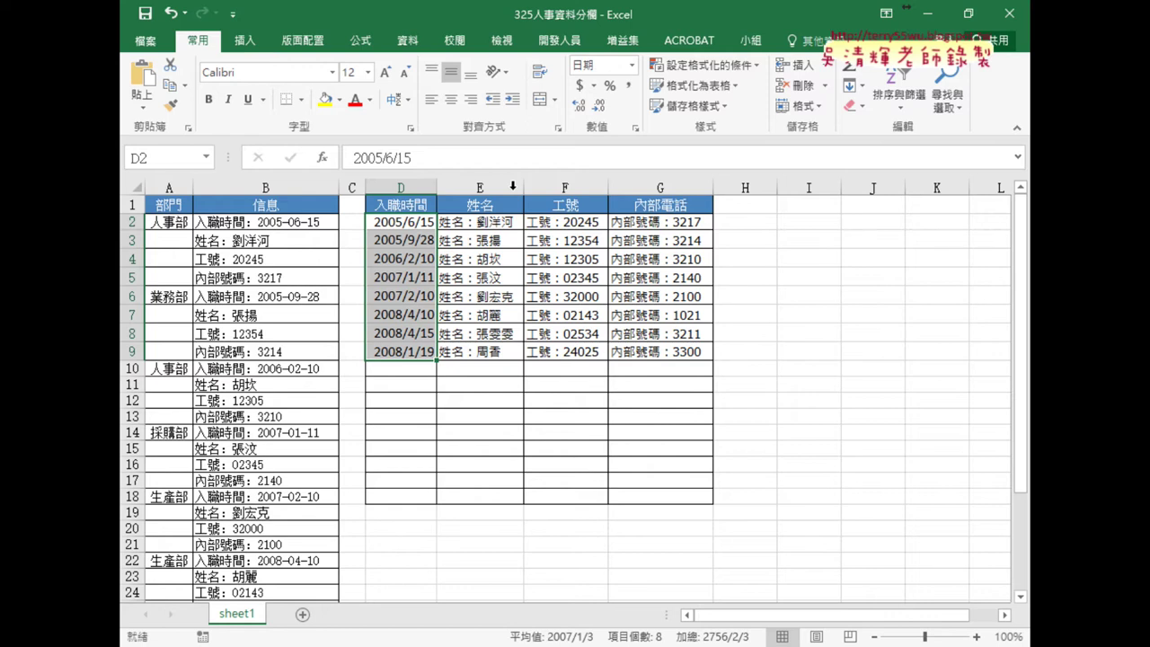
pyautogui.hotkey('ctrl', 'z')
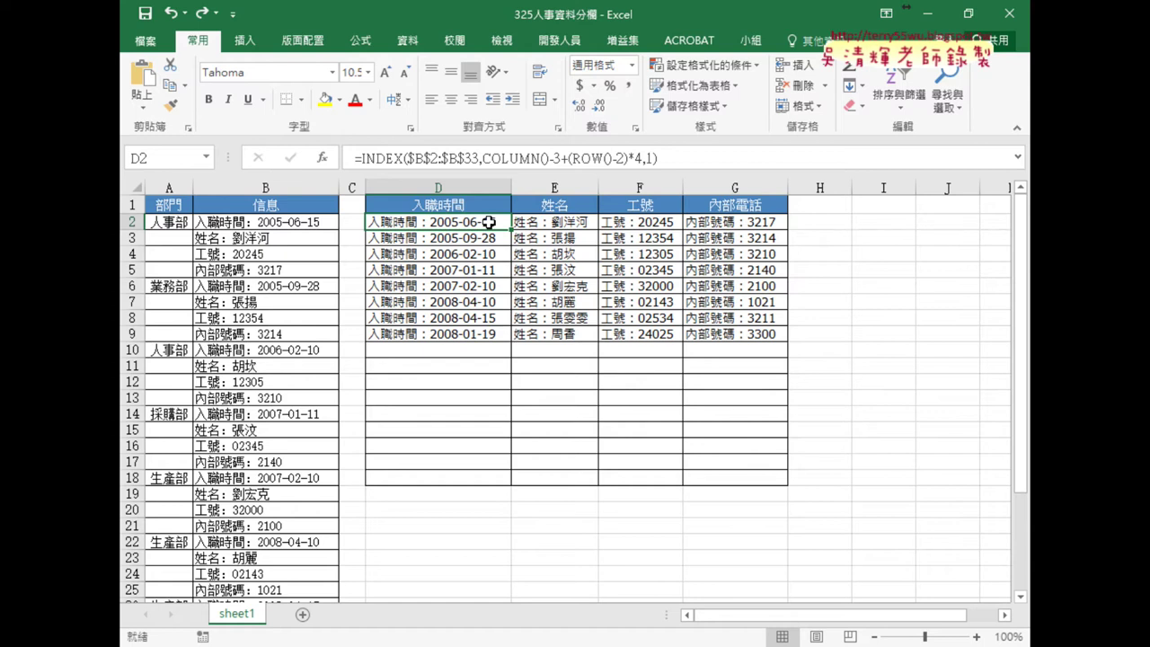
pyautogui.moveTo(359, 158); pyautogui.dragTo(633, 157)
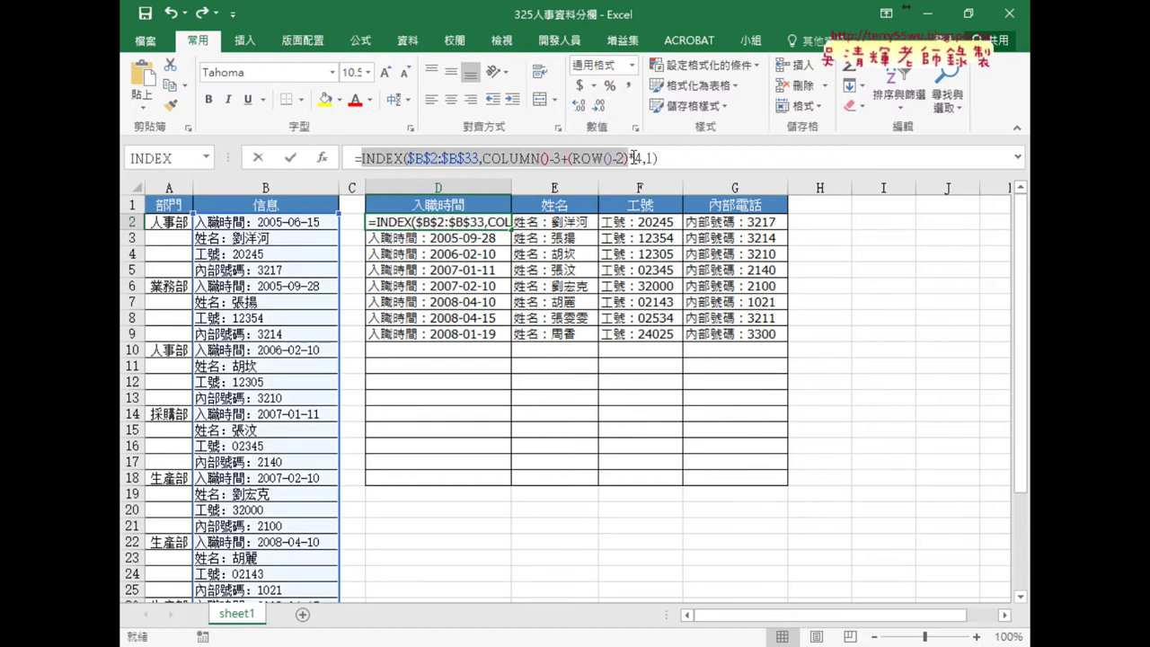
pyautogui.rightClick(609, 160)
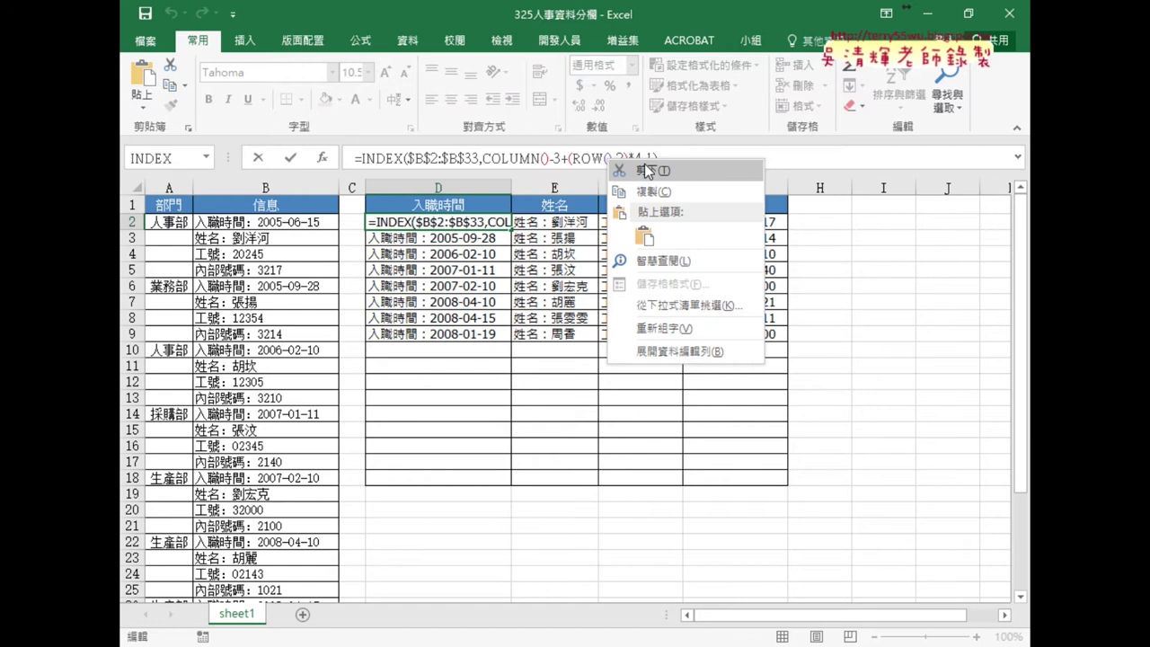
# Cut D2's INDEX formula and insert the MID function from the Text category.
pyautogui.click(647, 171)
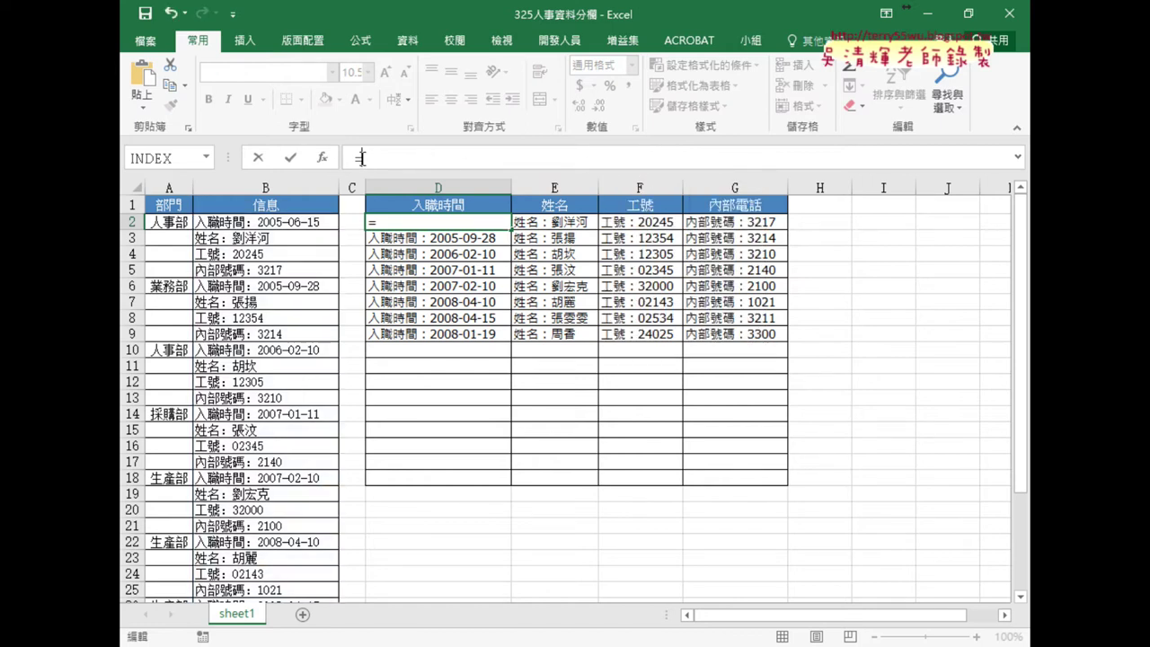
pyautogui.click(322, 159)
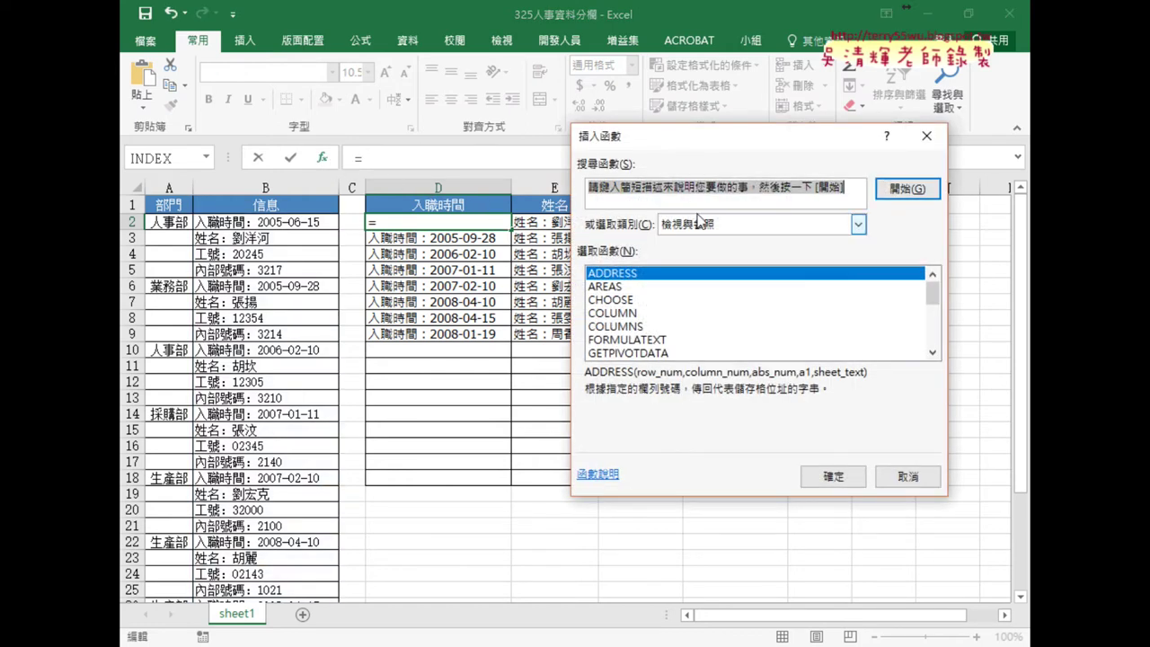
pyautogui.click(857, 224)
pyautogui.click(670, 347)
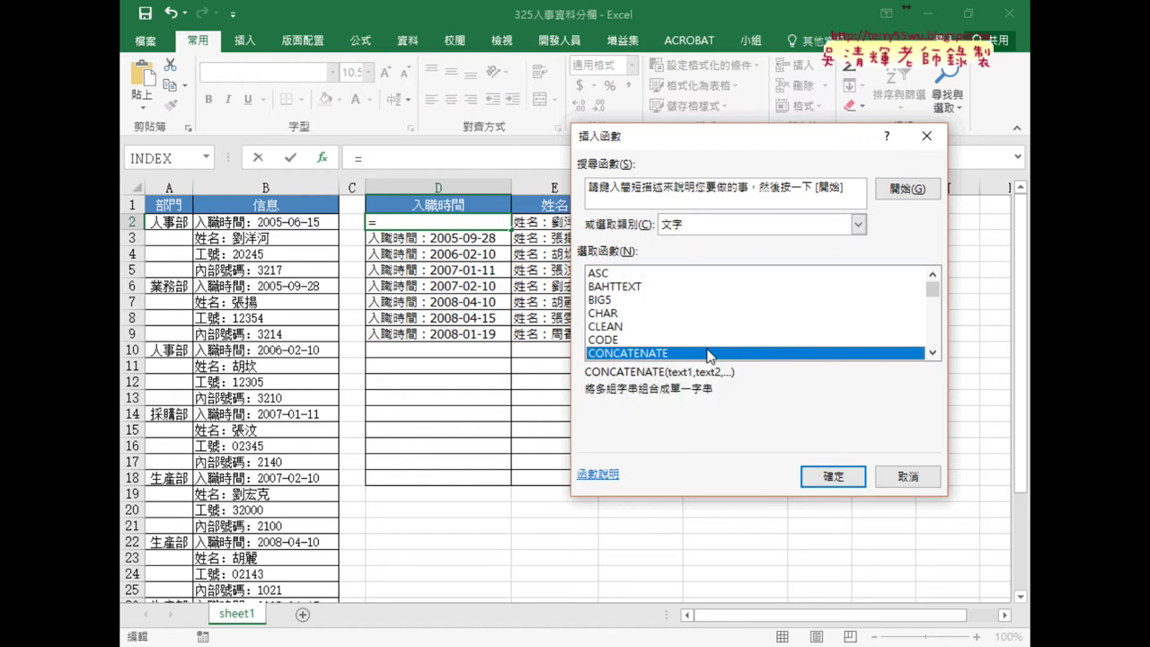
pyautogui.click(931, 308)
pyautogui.scroll(1, 932, 307)
pyautogui.scroll(-1, 831, 328)
pyautogui.scroll(-2, 831, 328)
pyautogui.scroll(-1, 830, 328)
pyautogui.click(651, 316)
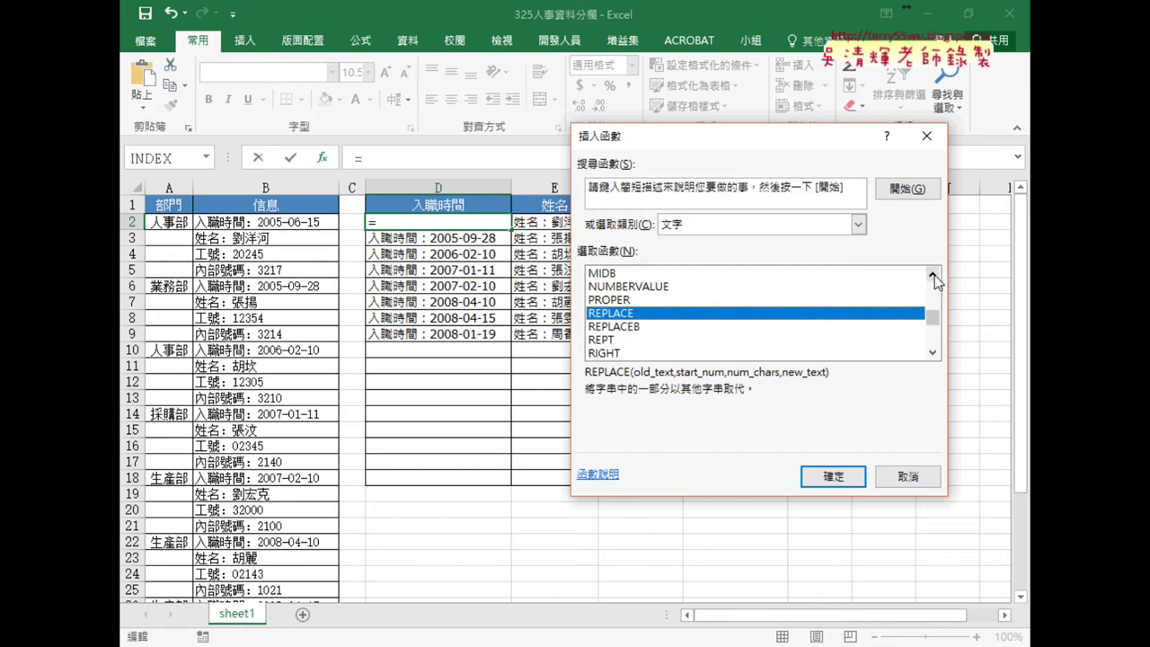
pyautogui.click(933, 275)
pyautogui.click(932, 275)
pyautogui.click(933, 275)
pyautogui.click(618, 304)
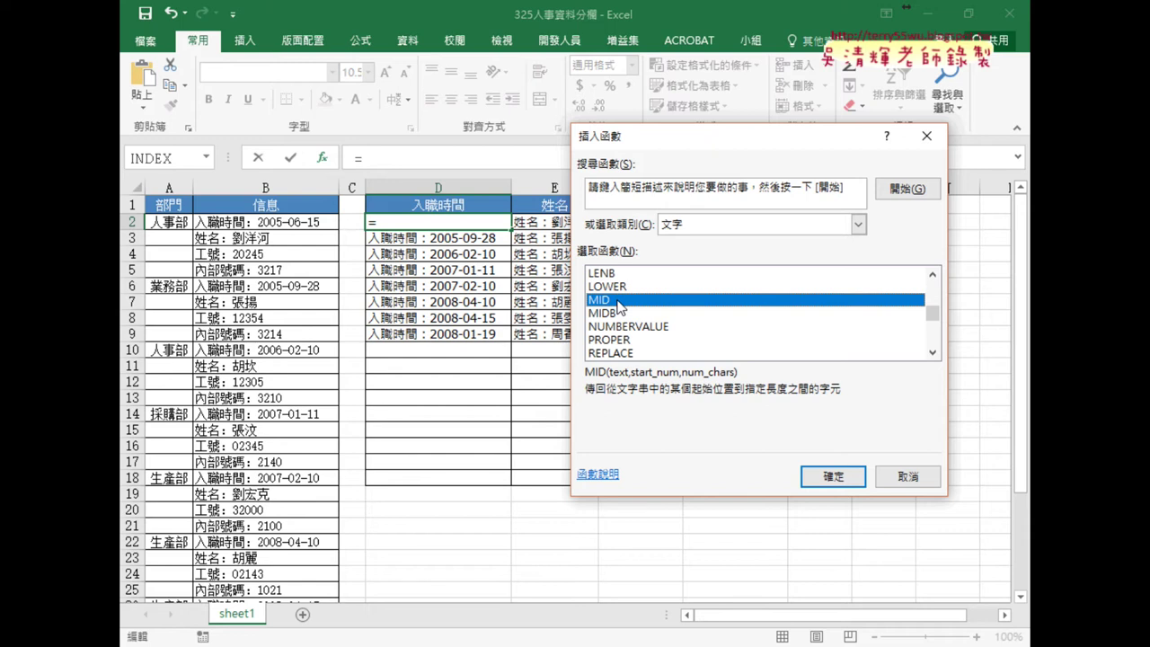
pyautogui.click(833, 476)
# Paste the cut INDEX formula into MID's Text argument.
pyautogui.click(636, 226)
pyautogui.rightClick(635, 225)
pyautogui.click(675, 283)
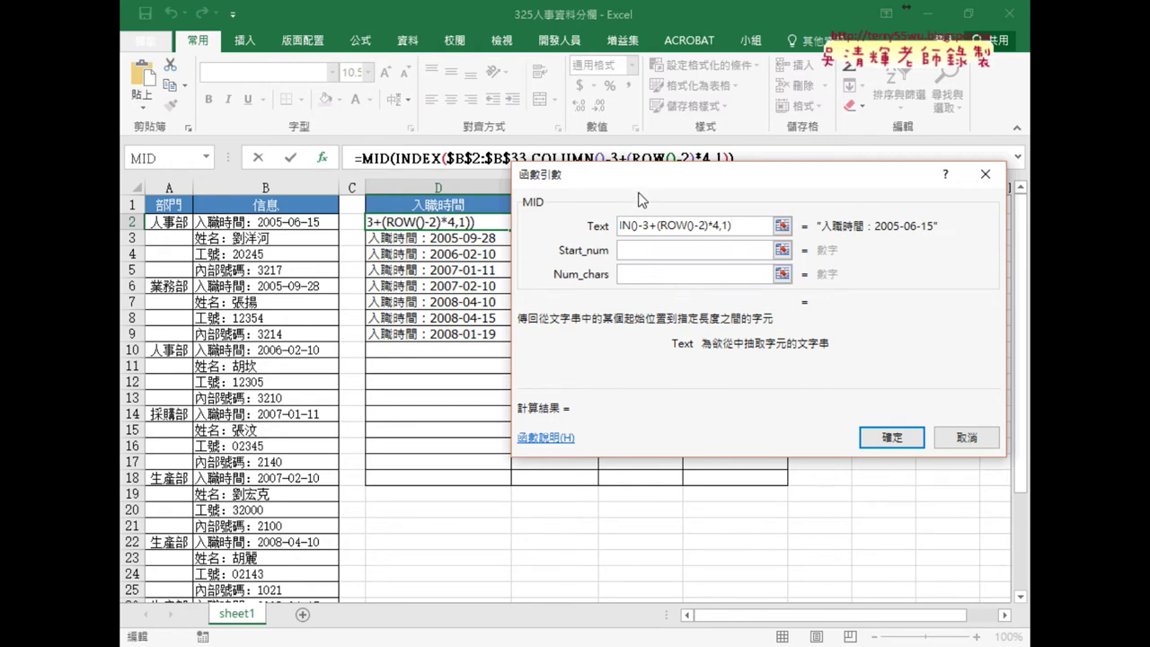
# Set MID's Start_num to LEN(D1)+2 and Num_chars to 99, then confirm.
pyautogui.moveTo(640, 203); pyautogui.dragTo(502, 314)
pyautogui.click(499, 361)
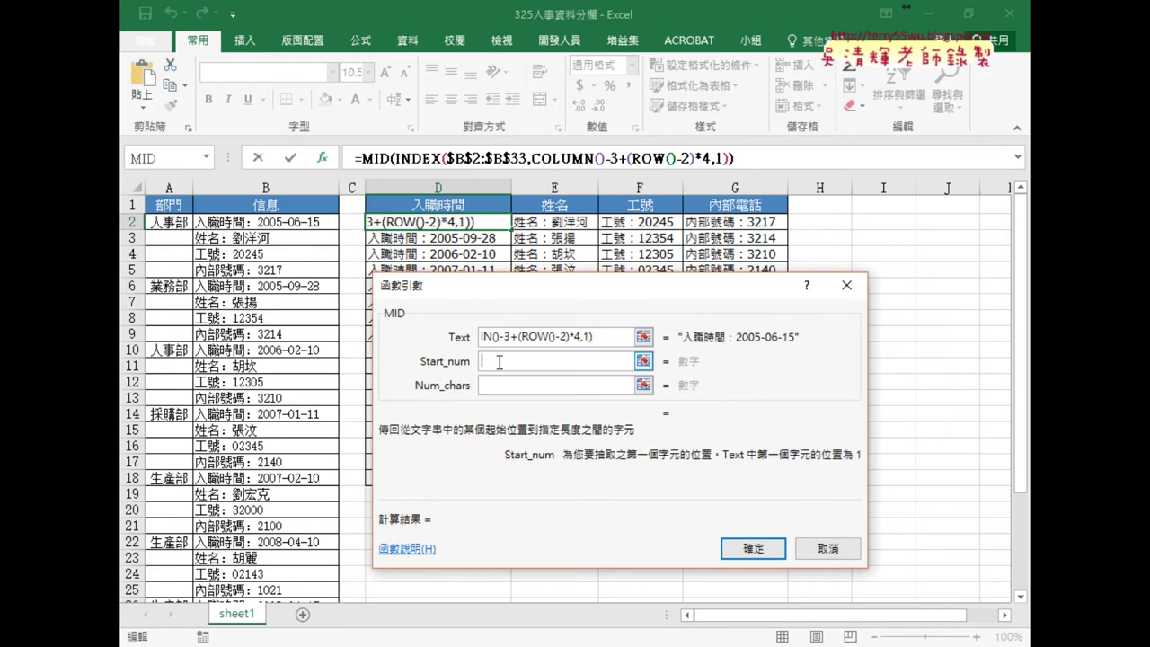
pyautogui.write('len')
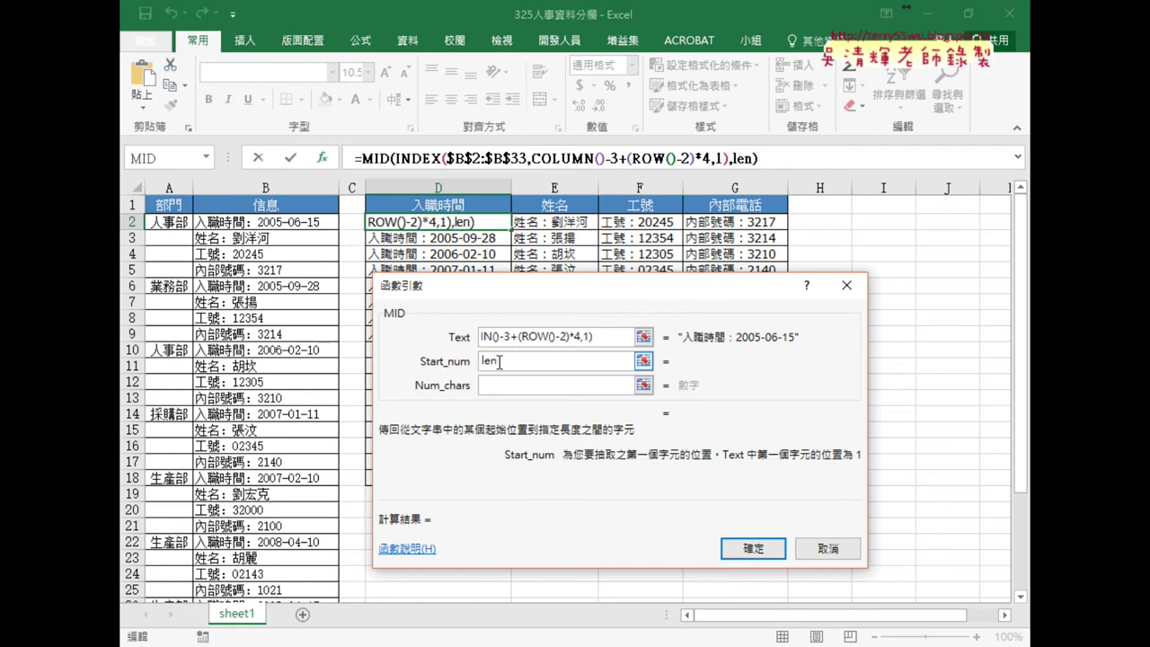
pyautogui.write('(')
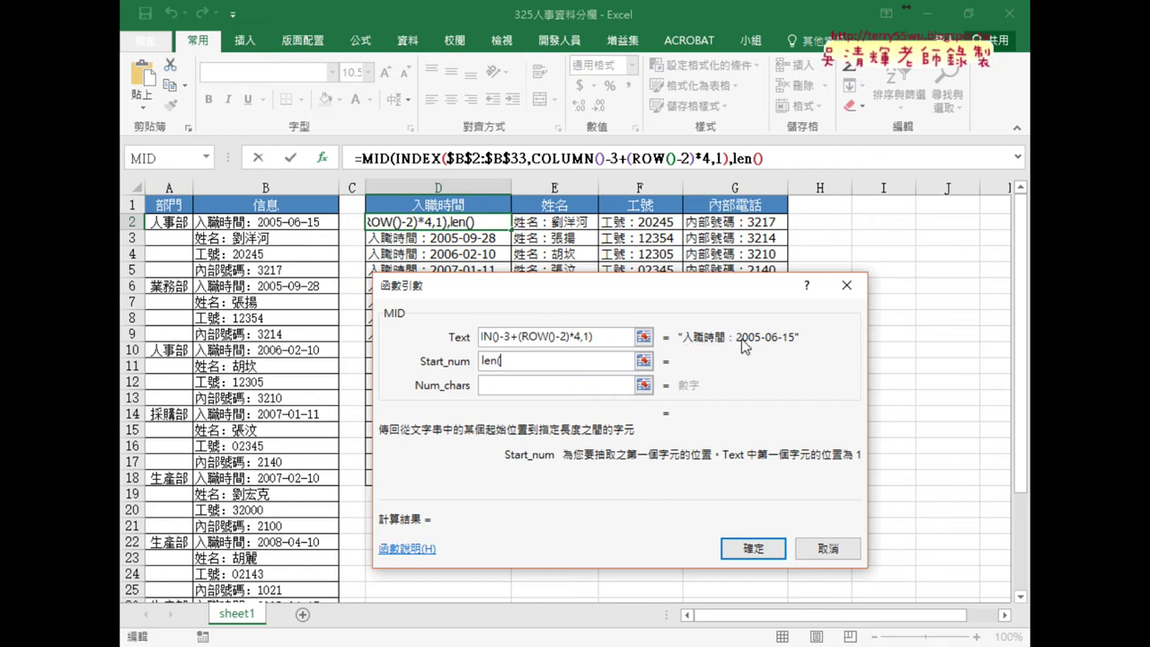
pyautogui.click(445, 205)
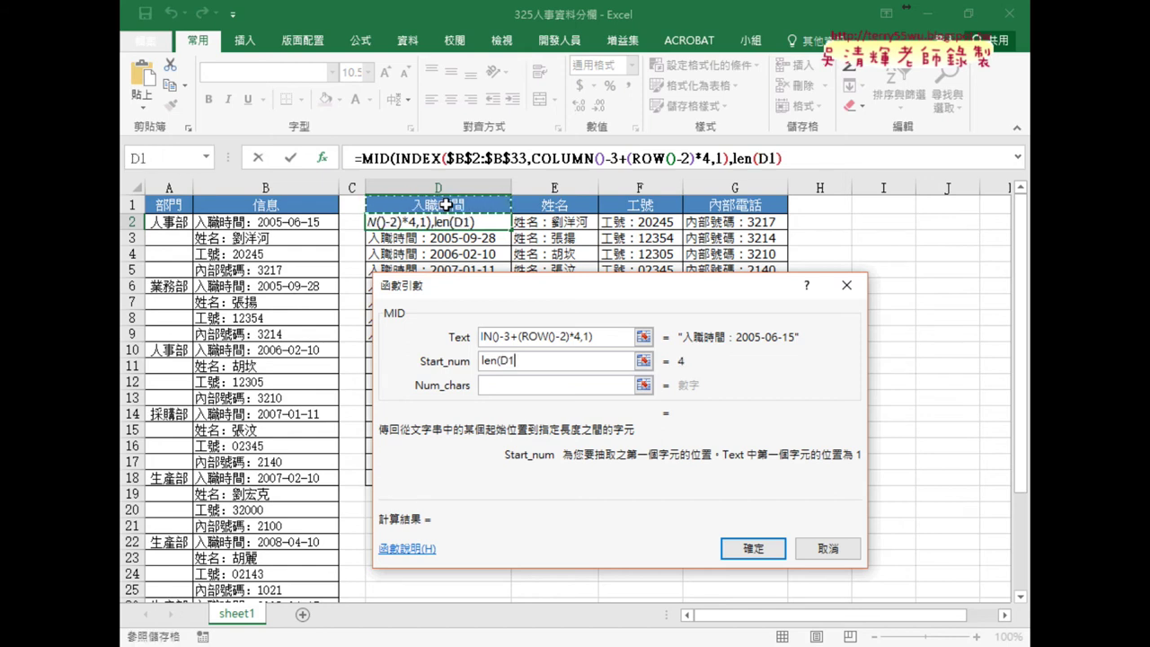
pyautogui.write(')')
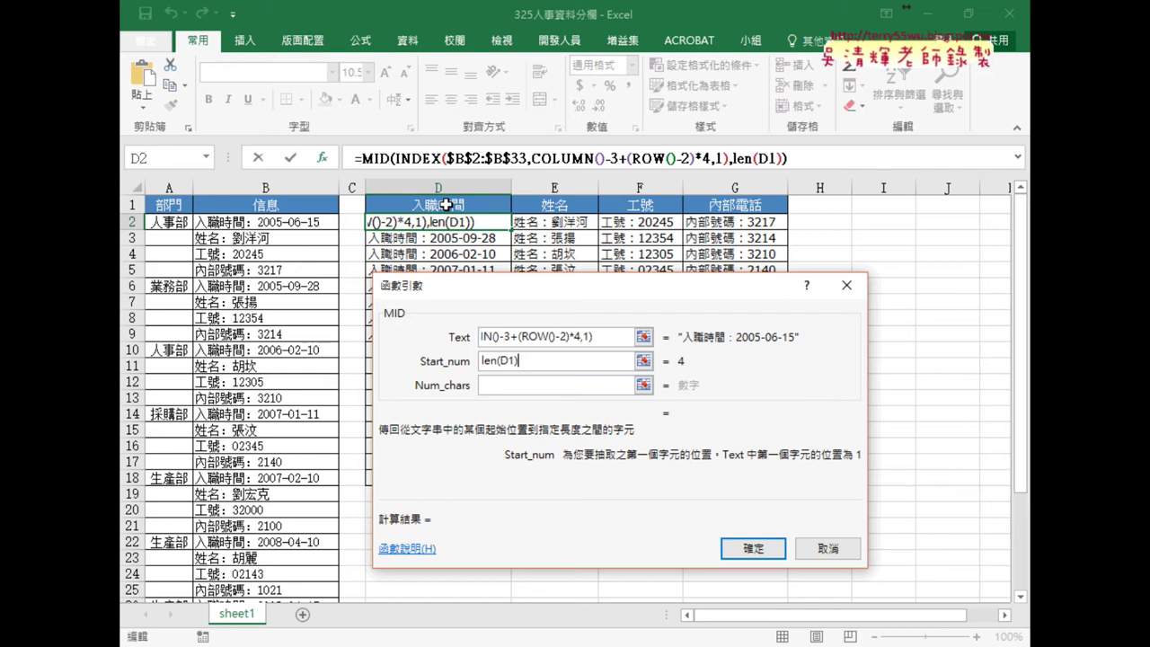
pyautogui.write('+2')
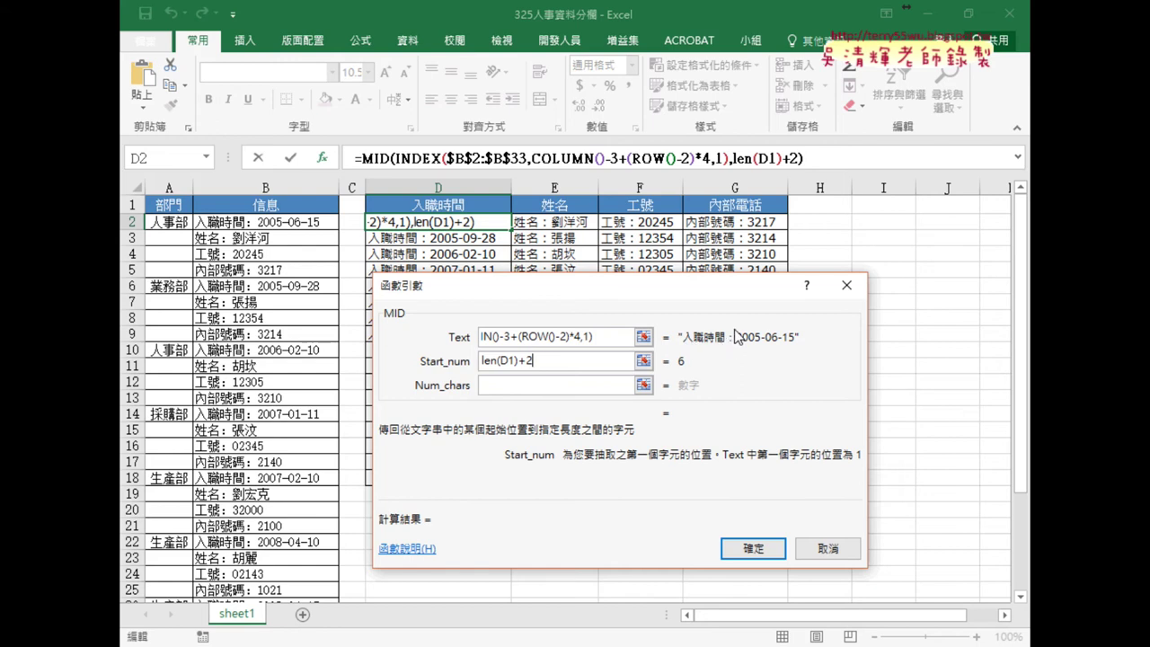
pyautogui.click(509, 383)
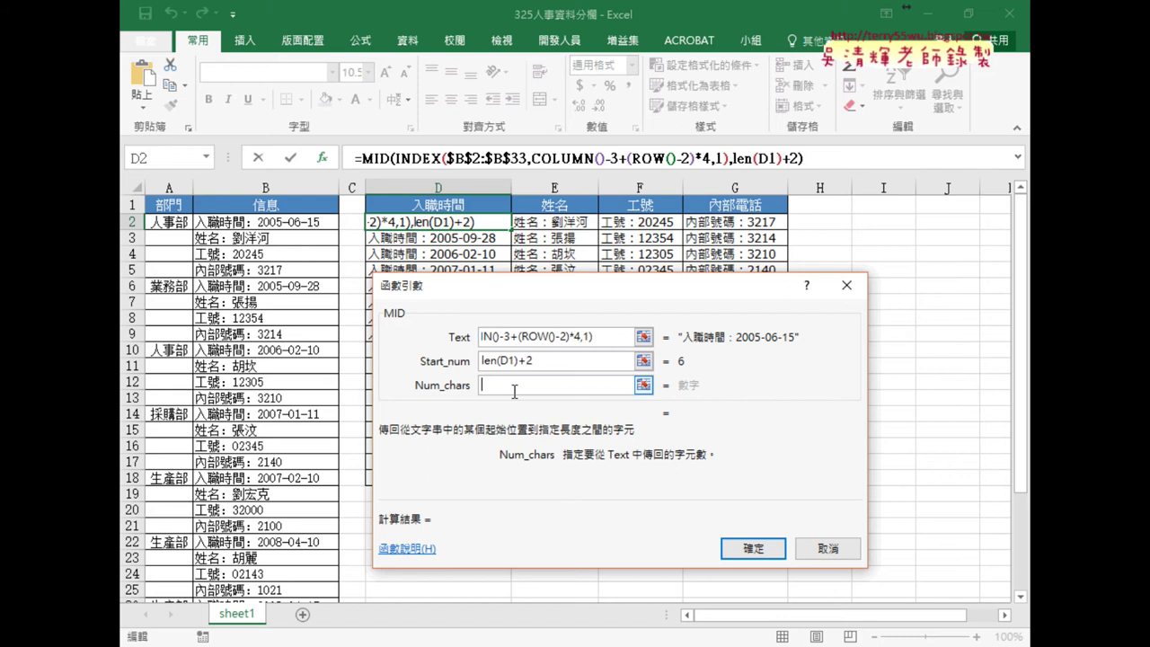
pyautogui.write('99')
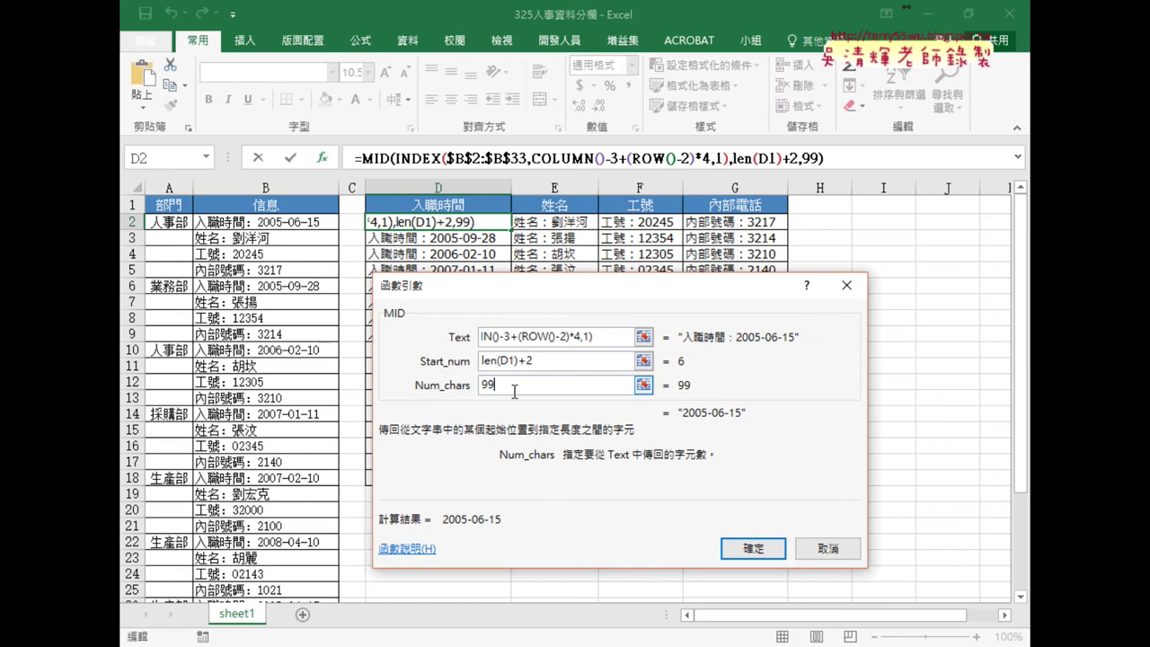
pyautogui.write('9')
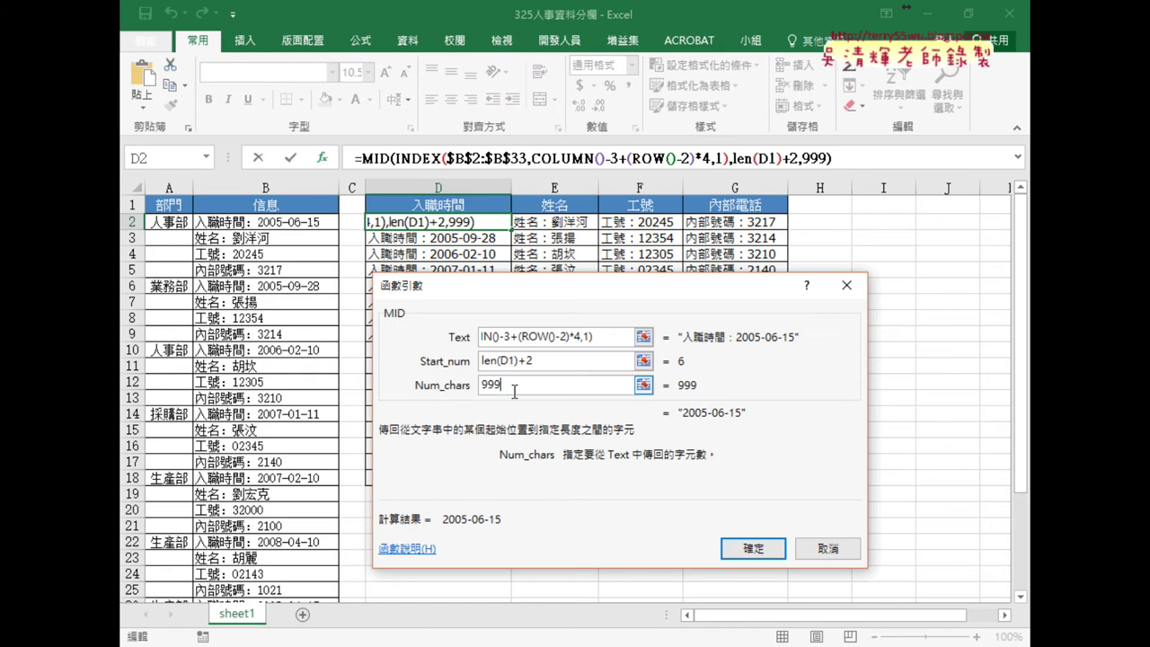
pyautogui.press('BackSpace')
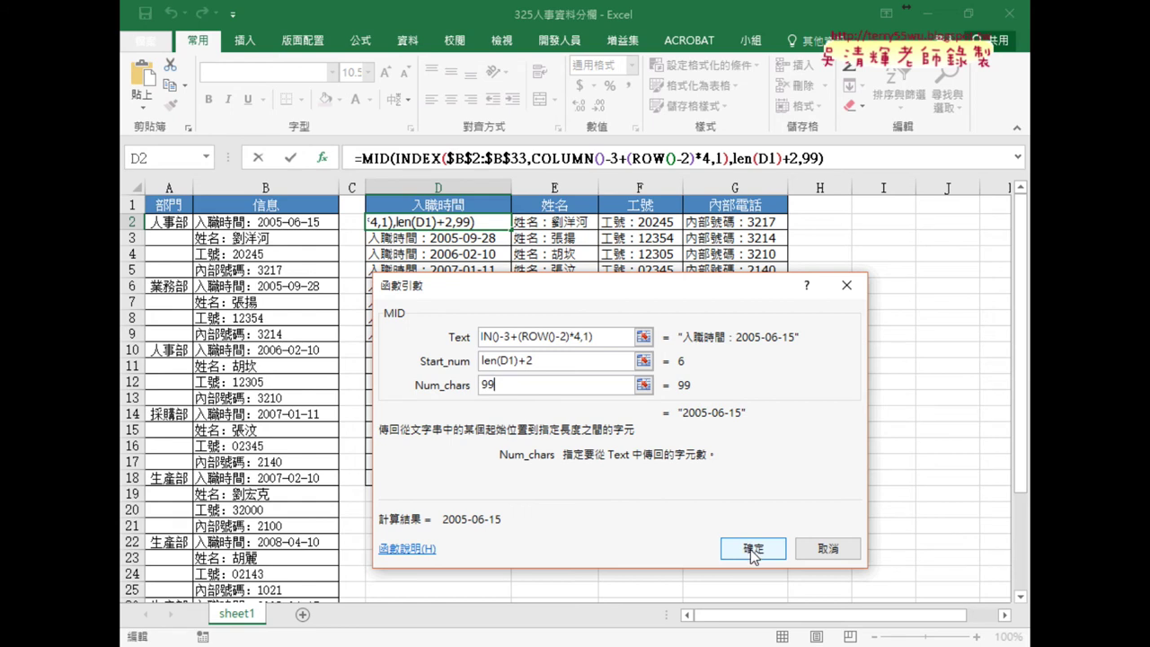
pyautogui.click(753, 552)
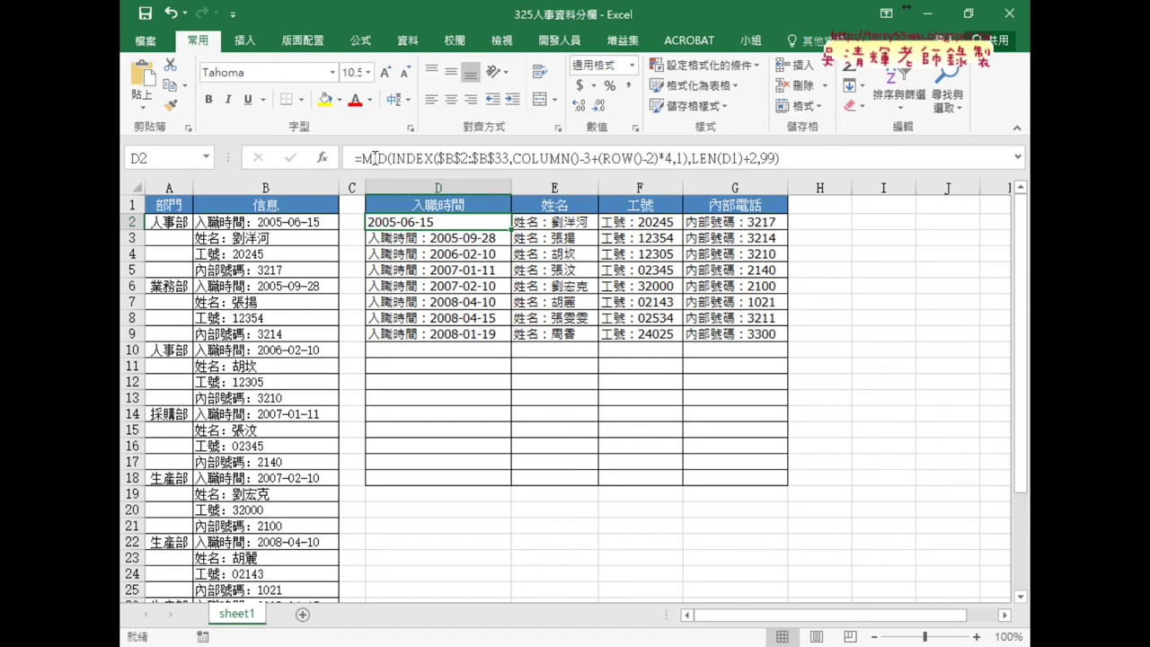
# Reopen D2's MID arguments and annotate the header row to explain the D1 reference.
pyautogui.click(373, 159)
pyautogui.click(326, 158)
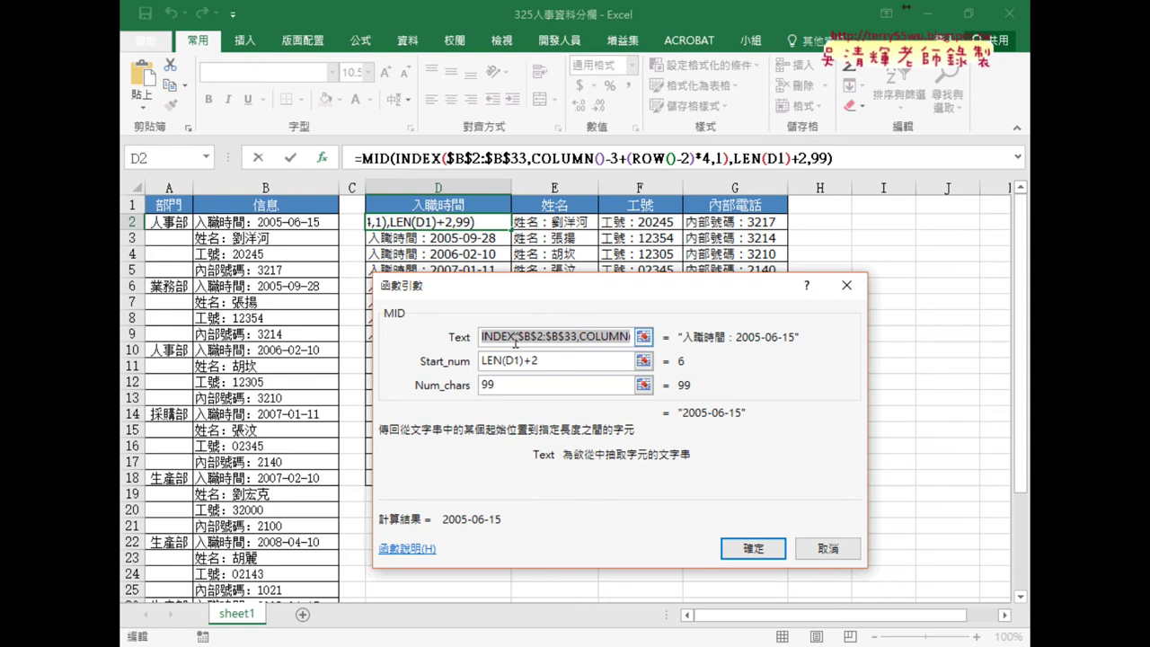
pyautogui.click(515, 359)
pyautogui.moveTo(484, 360)
pyautogui.mouseDown()
pyautogui.moveTo(545, 360)
pyautogui.moveTo(521, 364)
pyautogui.mouseUp()
pyautogui.click(509, 362)
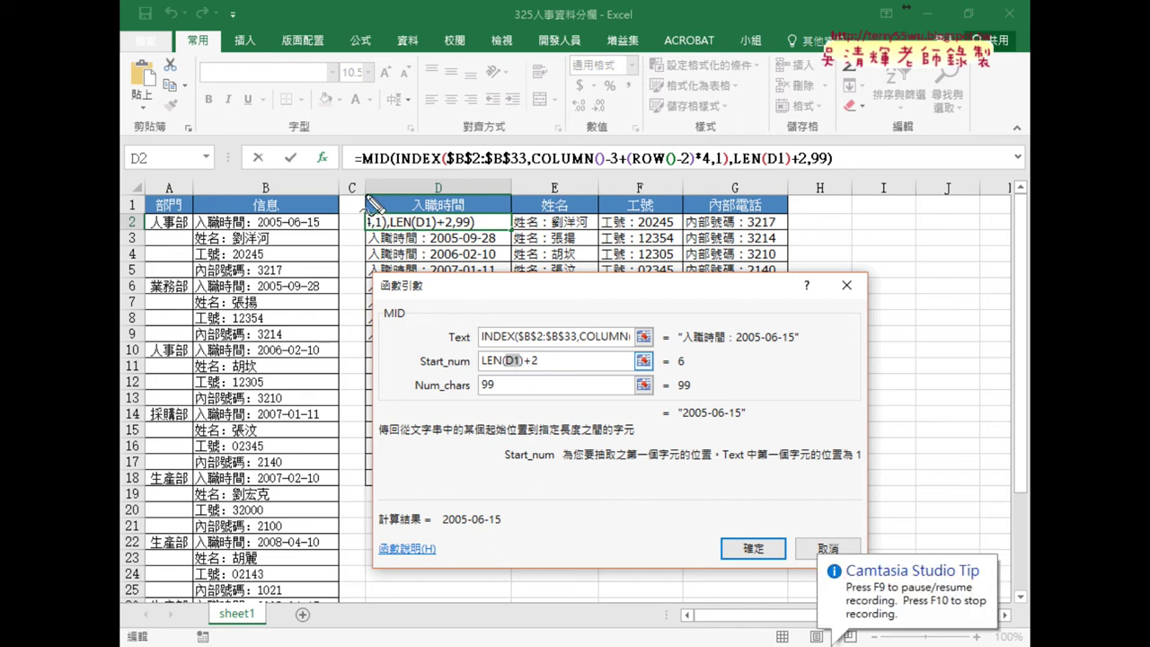
pyautogui.moveTo(449, 215); pyautogui.dragTo(431, 235)
pyautogui.moveTo(539, 212); pyautogui.dragTo(759, 212)
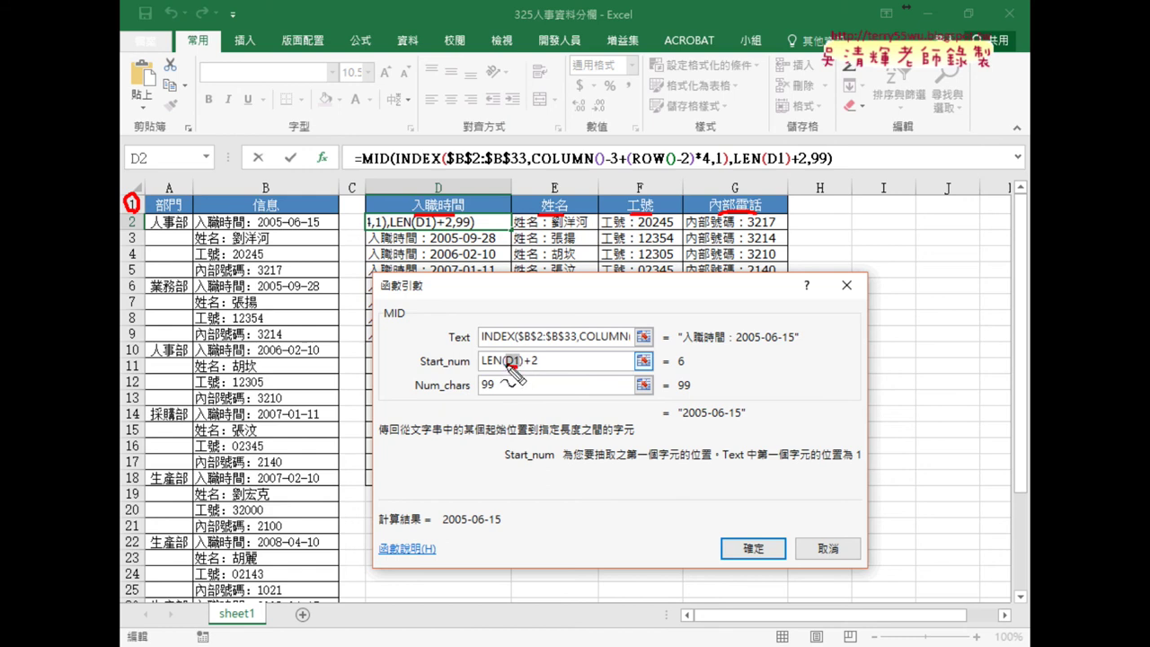
pyautogui.moveTo(781, 209)
pyautogui.mouseDown()
pyautogui.moveTo(789, 280)
pyautogui.moveTo(805, 260)
pyautogui.mouseUp()
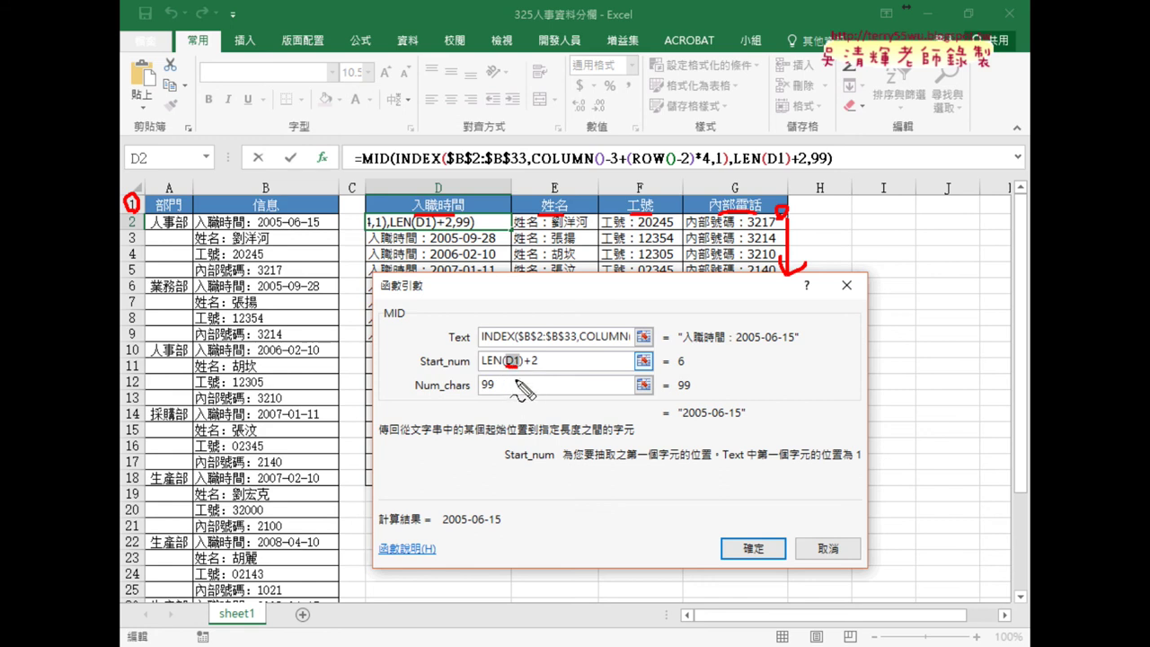
pyautogui.press('Escape')
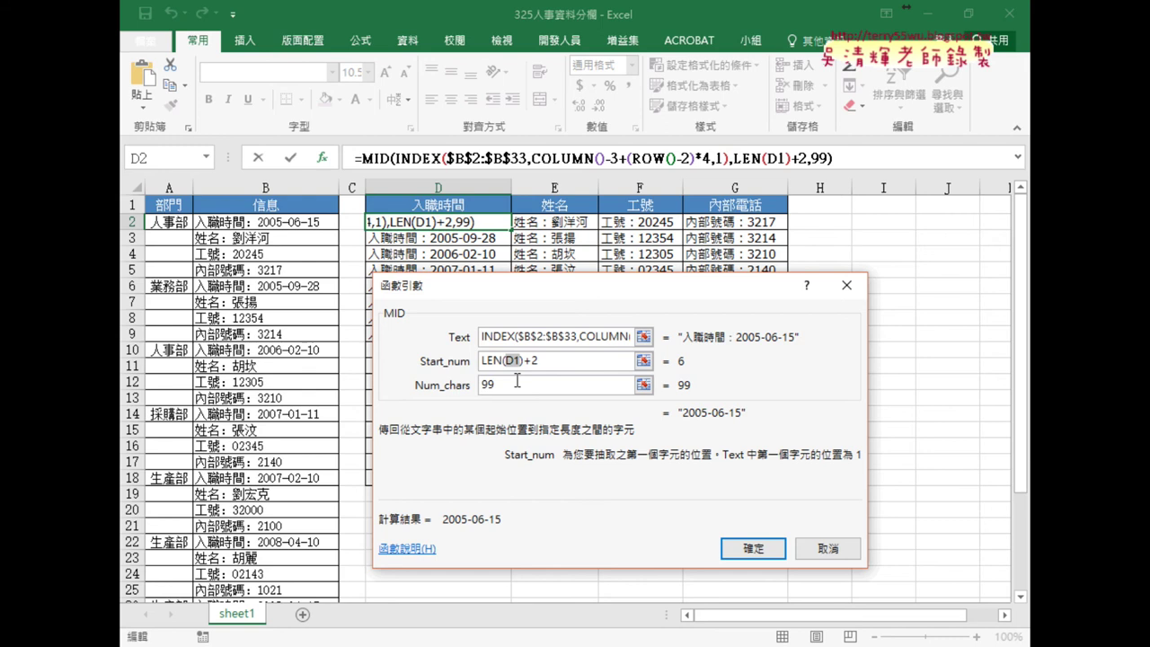
# Change Start_num to LEN(D$1)+2 and confirm the MID formula.
pyautogui.click(514, 361)
pyautogui.write('$')
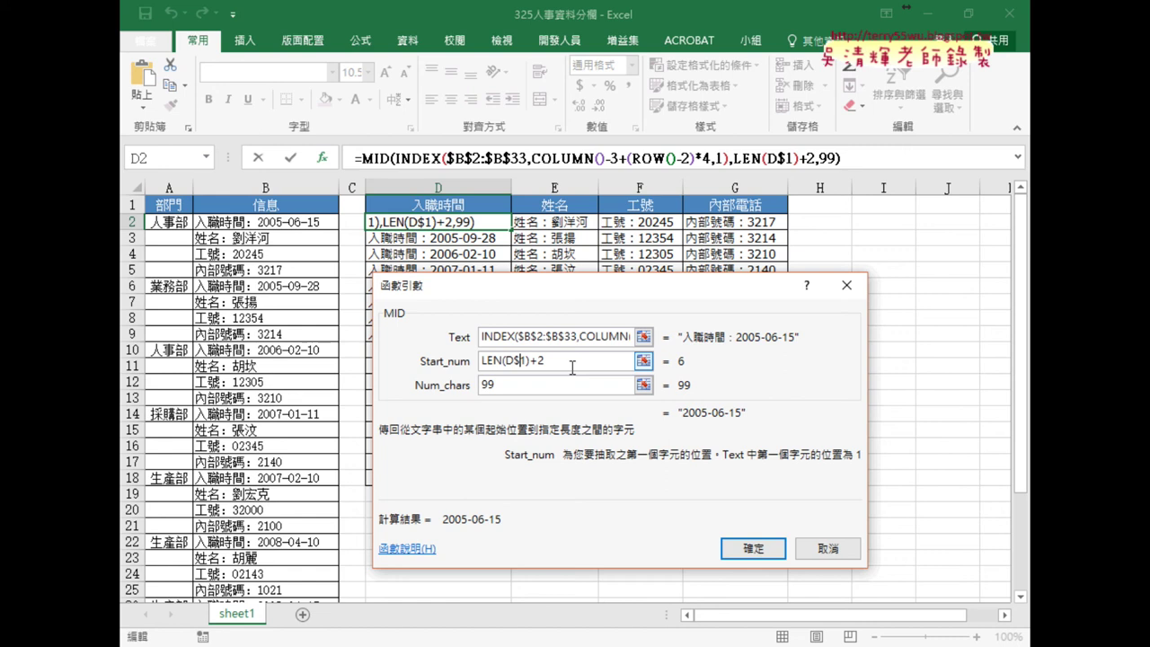
pyautogui.click(538, 388)
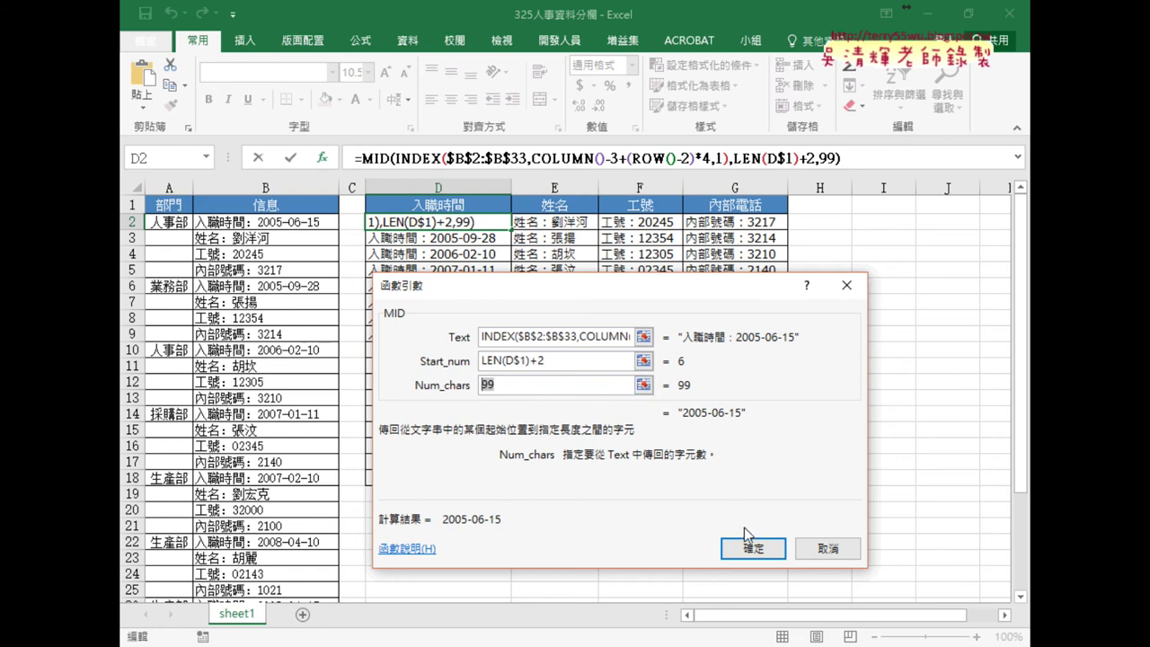
pyautogui.click(751, 550)
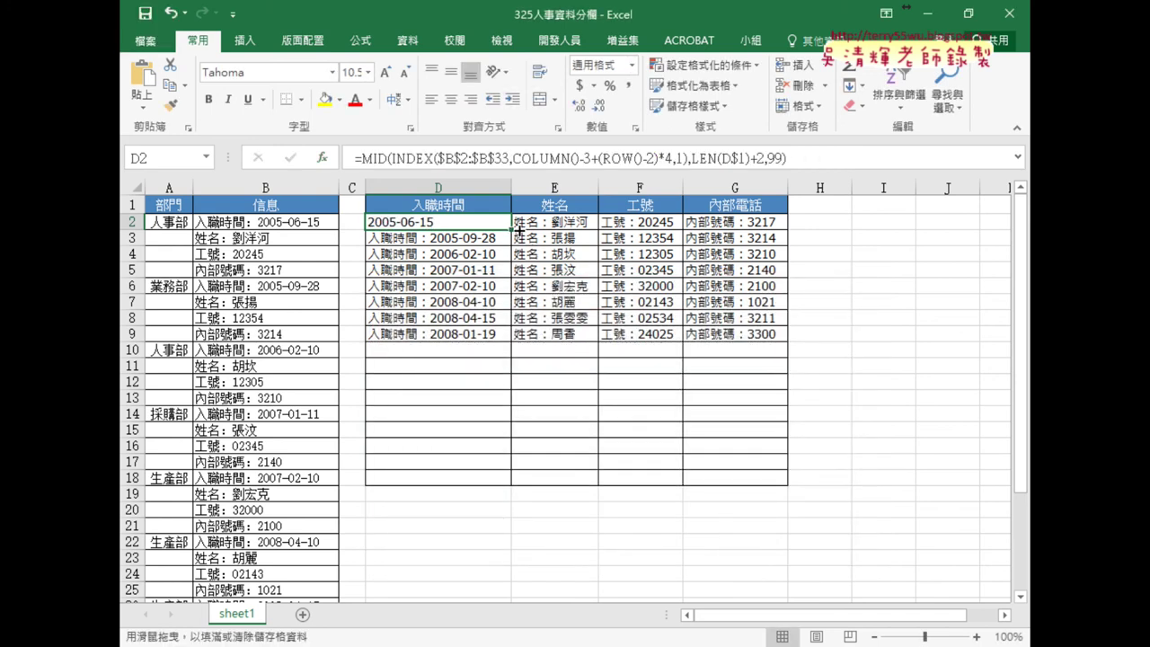
# Fill the MID formula over D2:G9 and auto-fit columns D:G to the label-free values.
pyautogui.moveTo(511, 230)
pyautogui.mouseDown()
pyautogui.moveTo(780, 230)
pyautogui.moveTo(781, 336)
pyautogui.mouseUp()
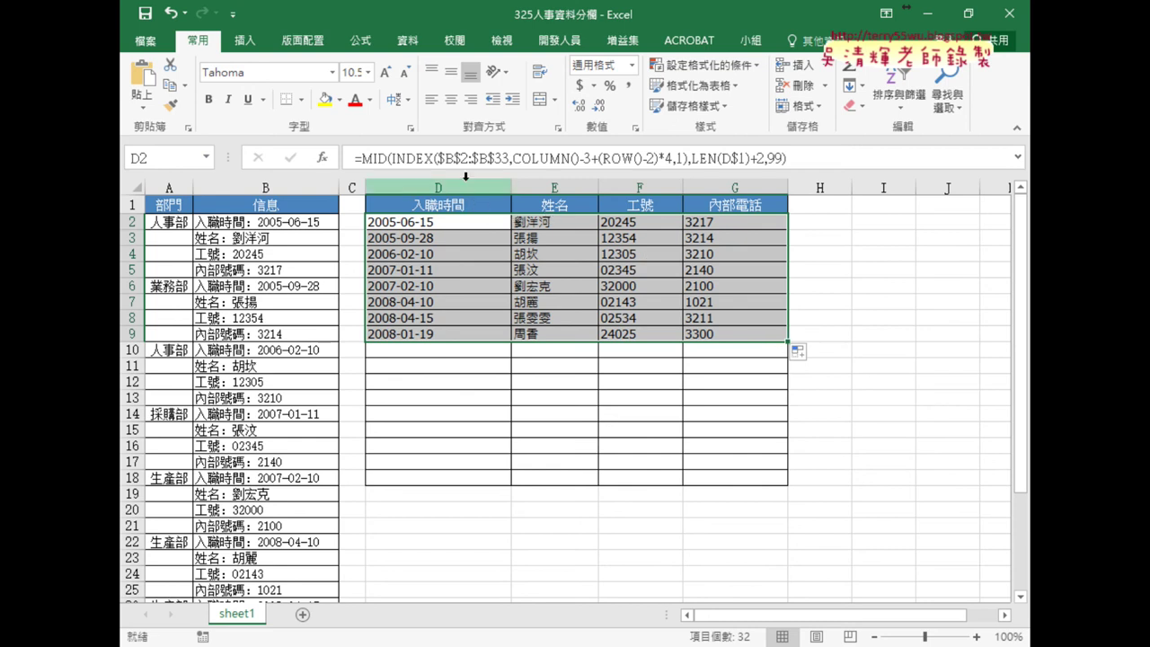
pyautogui.moveTo(440, 187); pyautogui.dragTo(684, 180)
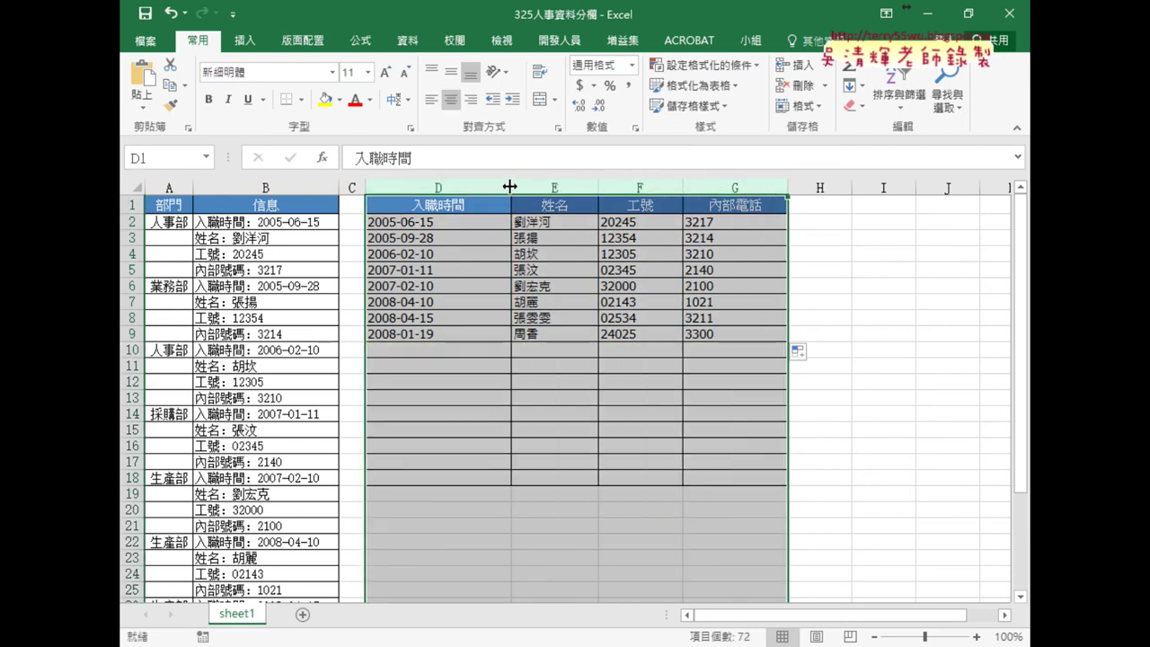
pyautogui.doubleClick(511, 187)
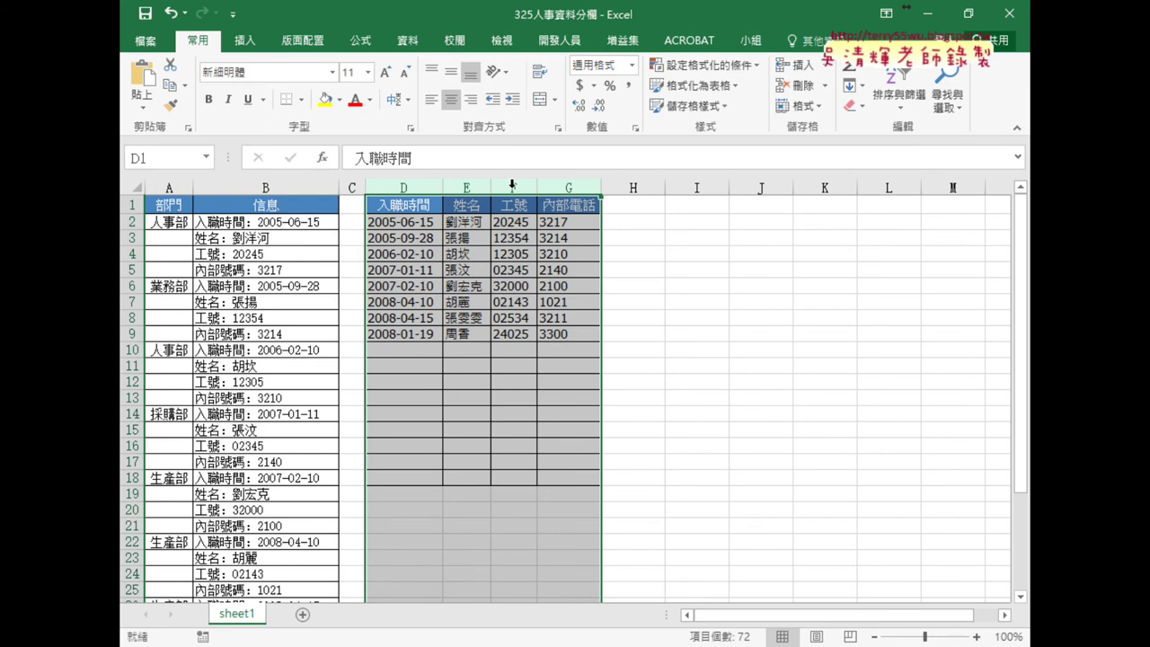
pyautogui.click(416, 225)
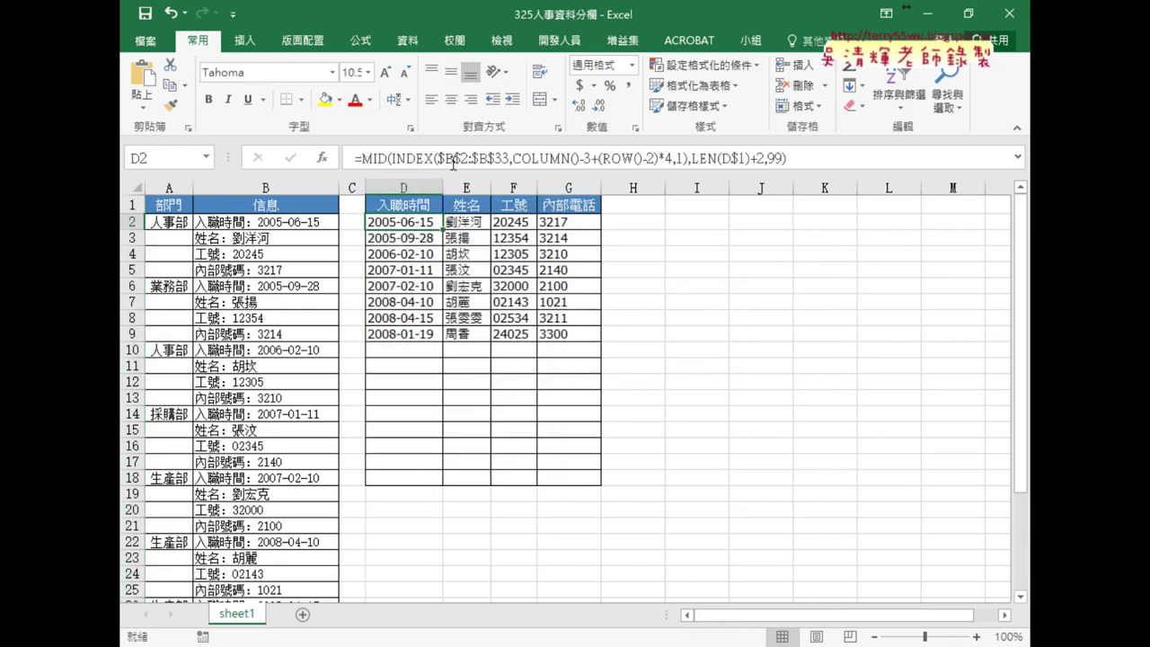
pyautogui.moveTo(514, 159); pyautogui.dragTo(685, 159)
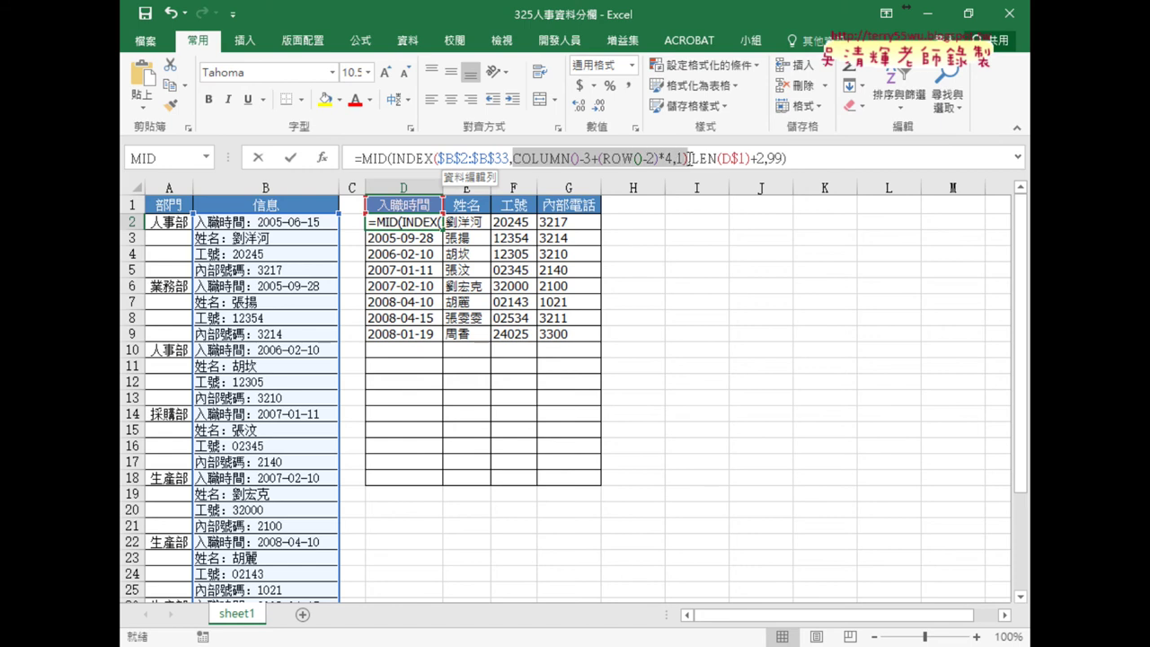
pyautogui.moveTo(685, 159); pyautogui.dragTo(690, 159)
pyautogui.moveTo(390, 158); pyautogui.dragTo(684, 159)
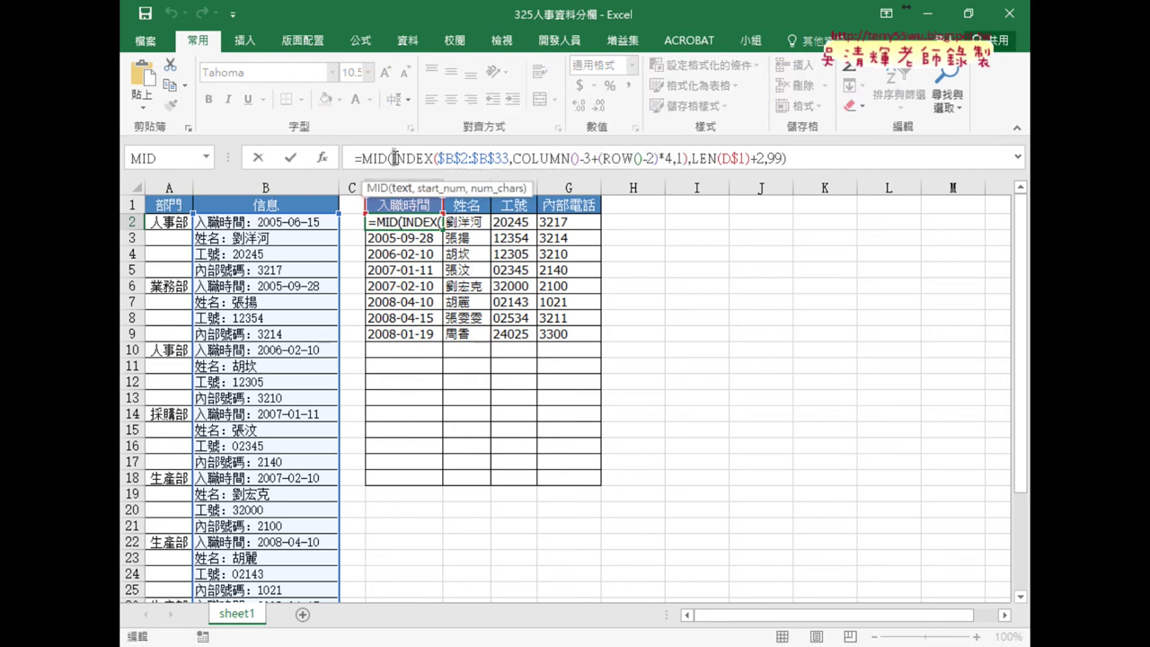
pyautogui.moveTo(684, 159); pyautogui.dragTo(690, 159)
pyautogui.moveTo(363, 159); pyautogui.dragTo(388, 159)
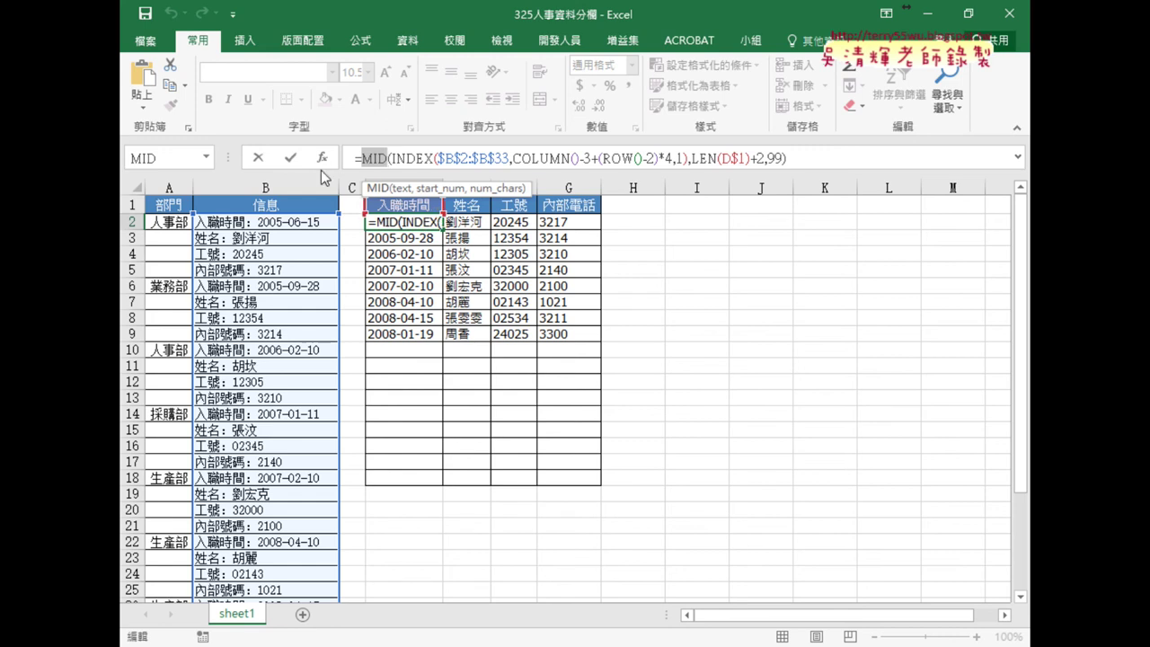
pyautogui.click(258, 158)
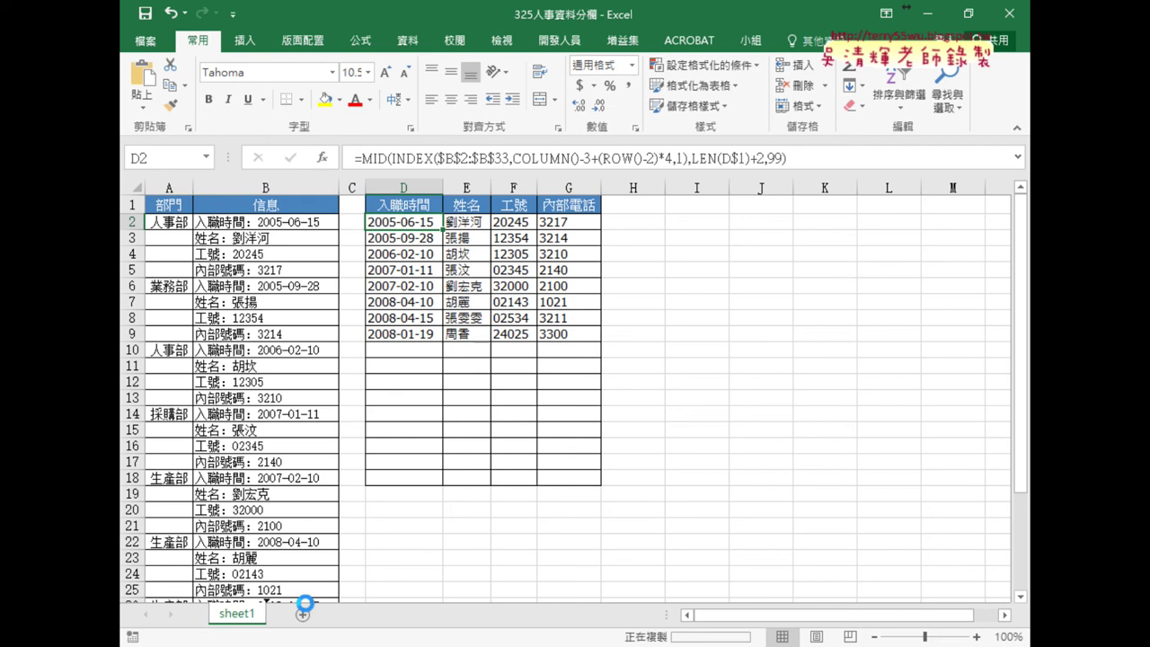
# Duplicate sheet1 and name the copy INDIRECT.
pyautogui.moveTo(306, 608); pyautogui.dragTo(307, 614)
pyautogui.doubleClick(339, 613)
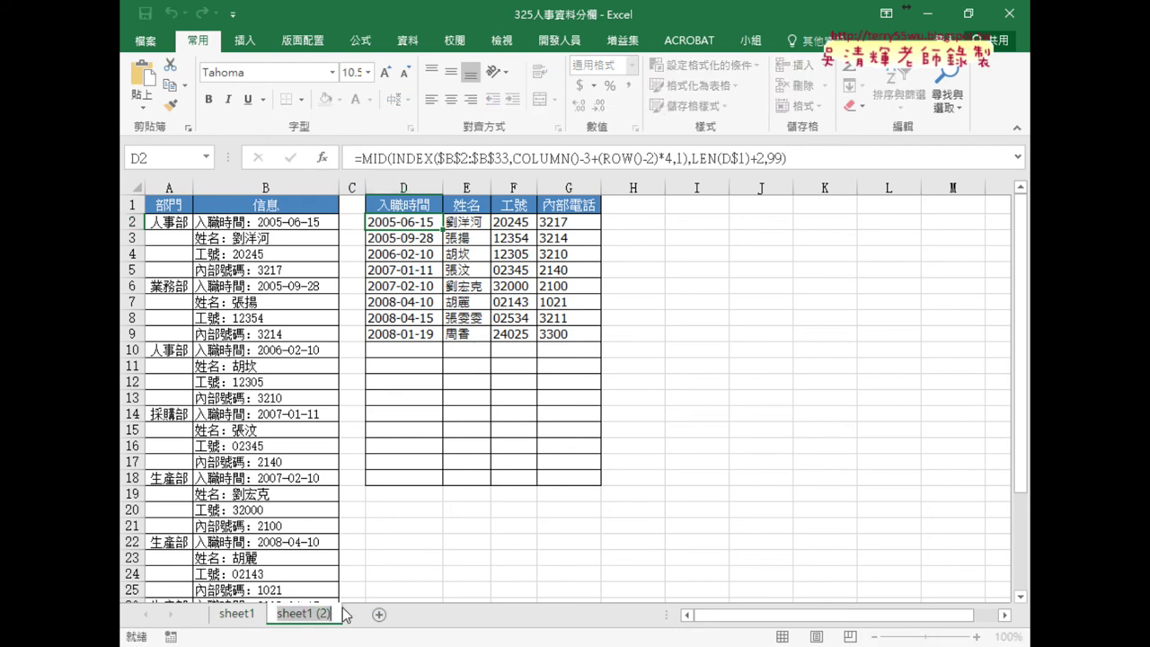
pyautogui.write('INDIRECT')
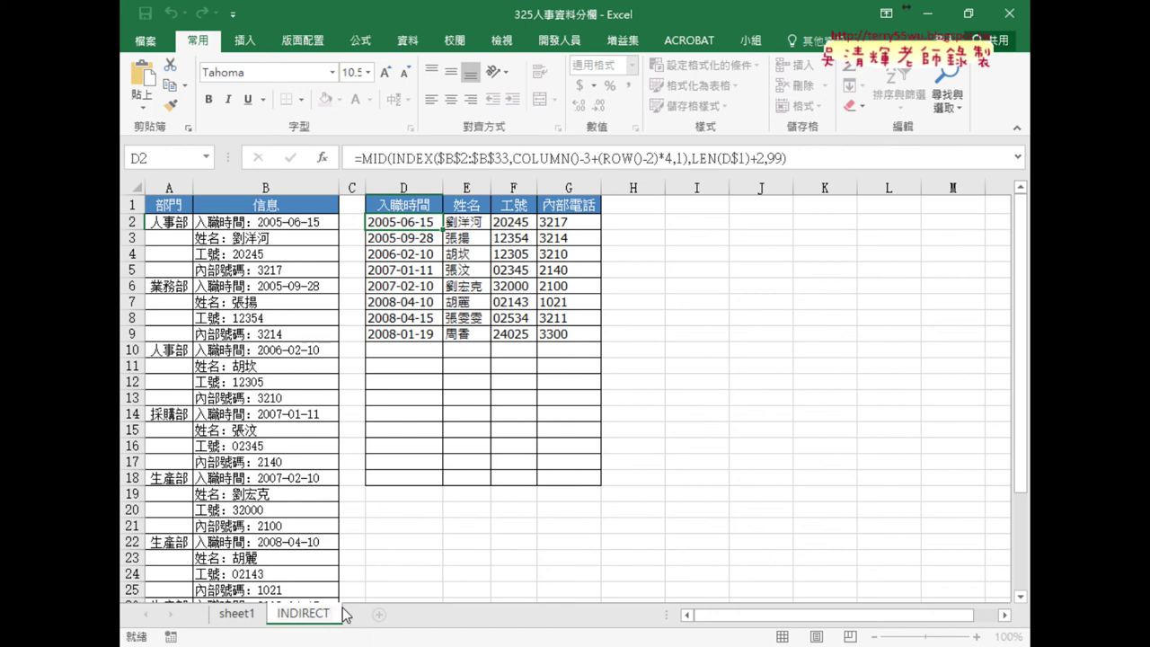
pyautogui.press('Return')
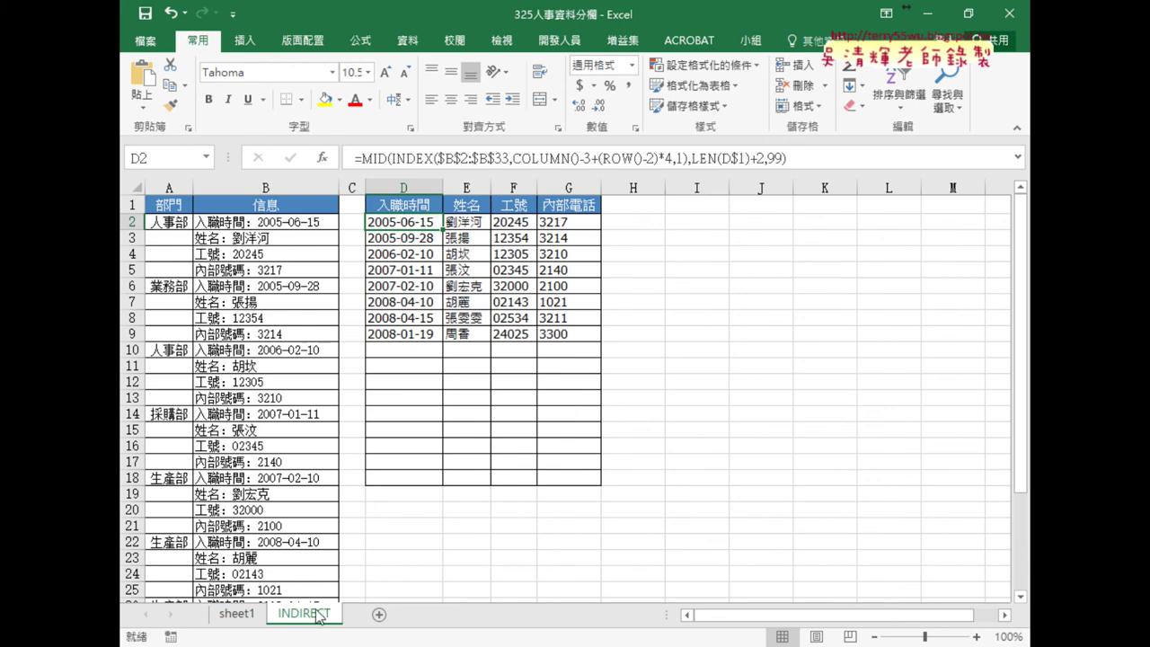
# Copy the INDIRECT sheet and name the new sheet VBA.
pyautogui.moveTo(339, 620); pyautogui.dragTo(373, 615)
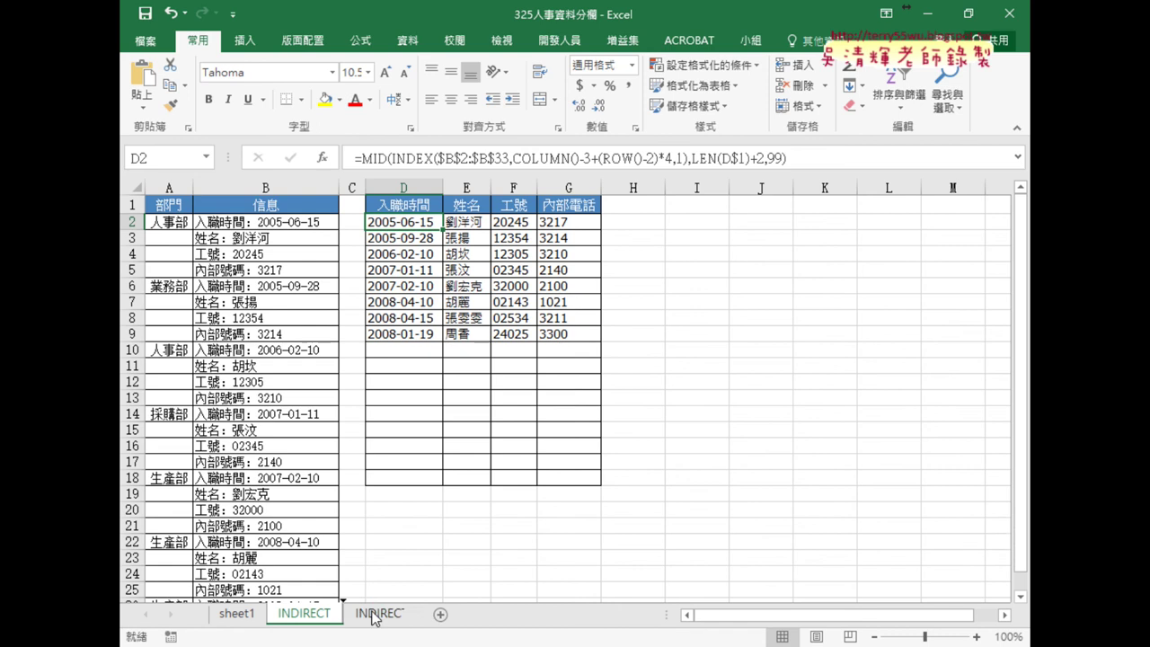
pyautogui.write('VBA')
pyautogui.press('Return')
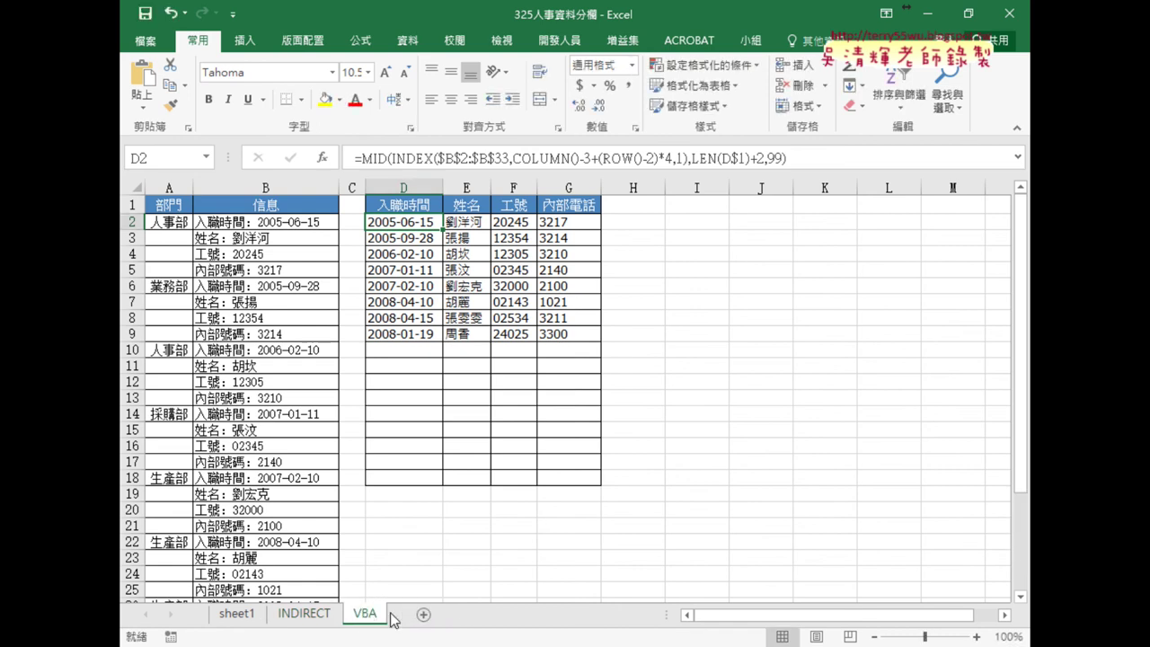